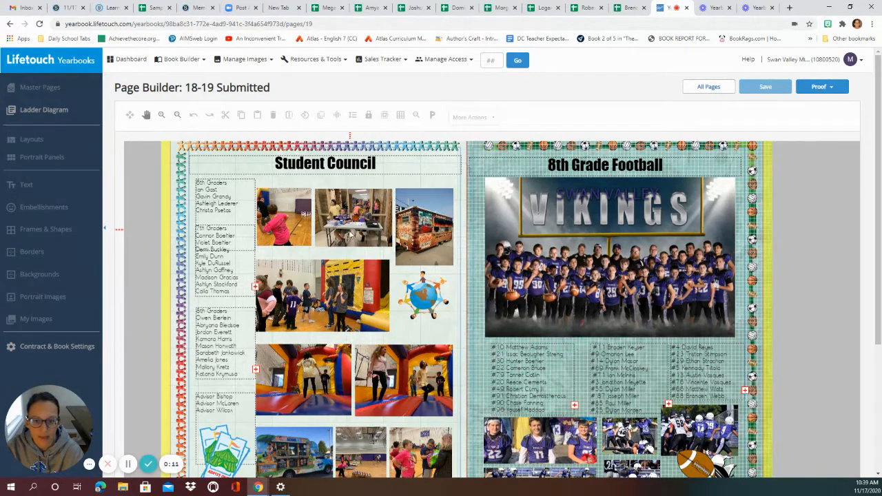
Examine the Student Council and 8th Grade Football layouts on submitted pages 18-19
scroll(344, 238, "down", 1)
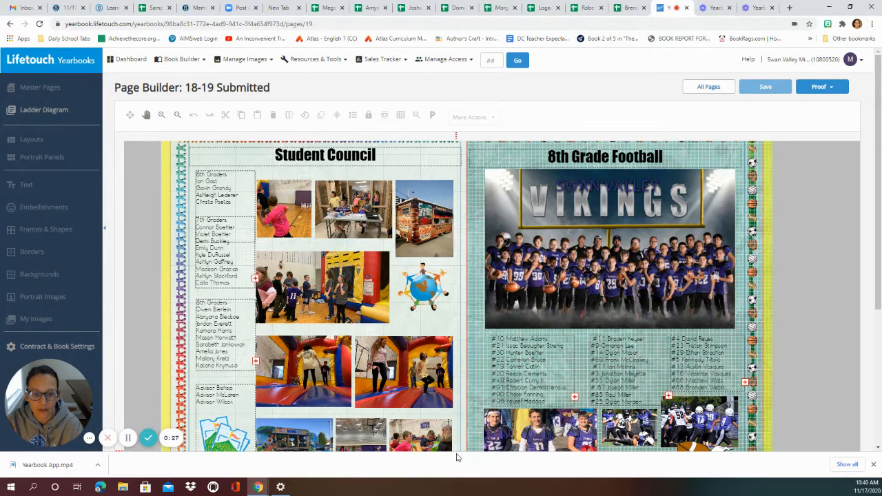
scroll(434, 400, "down", 1)
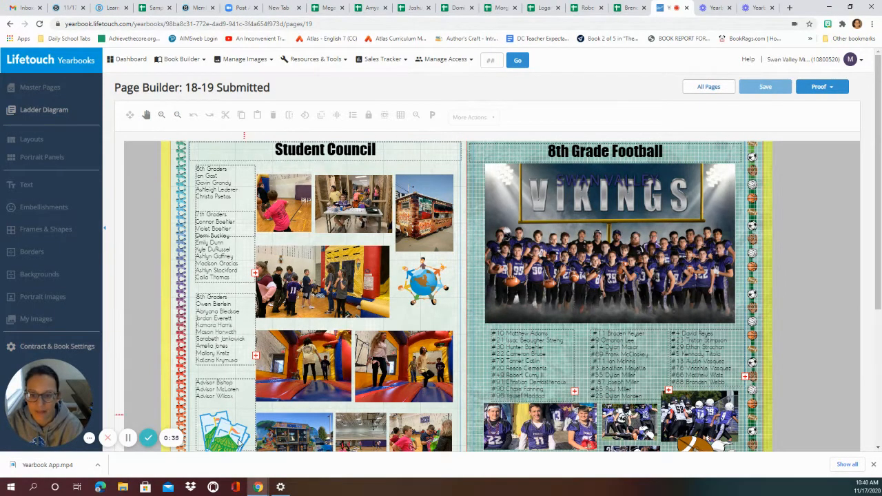
scroll(310, 392, "down", 2)
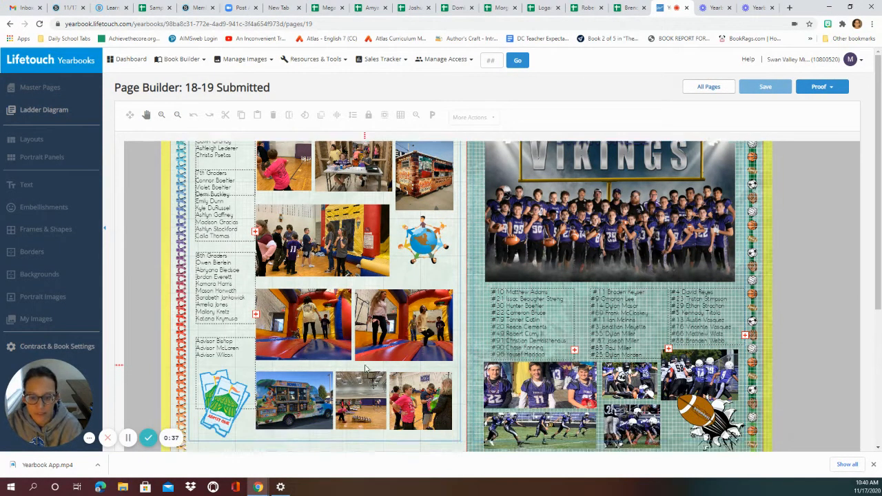
scroll(365, 370, "down", 1)
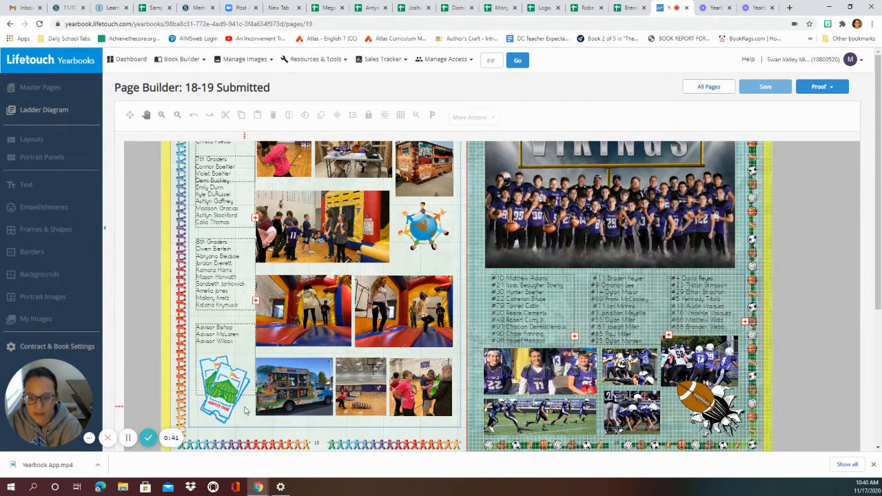
scroll(250, 411, "up", 1)
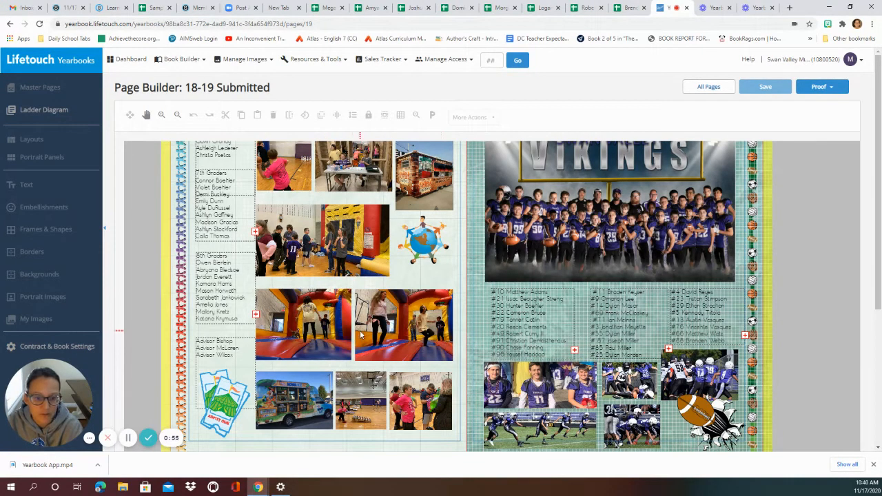
scroll(317, 347, "up", 1)
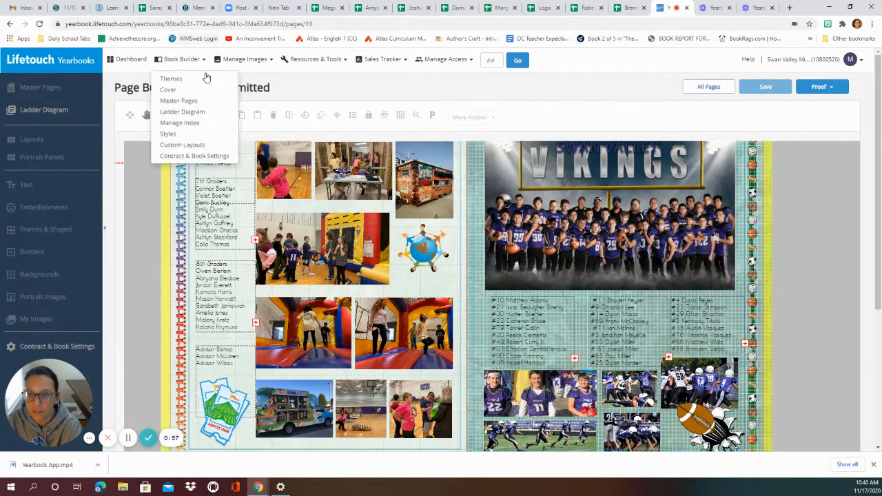
Return to the dashboard and switch to the Swan Valley Middle School yearbook for 2020-2021
left_click(124, 59)
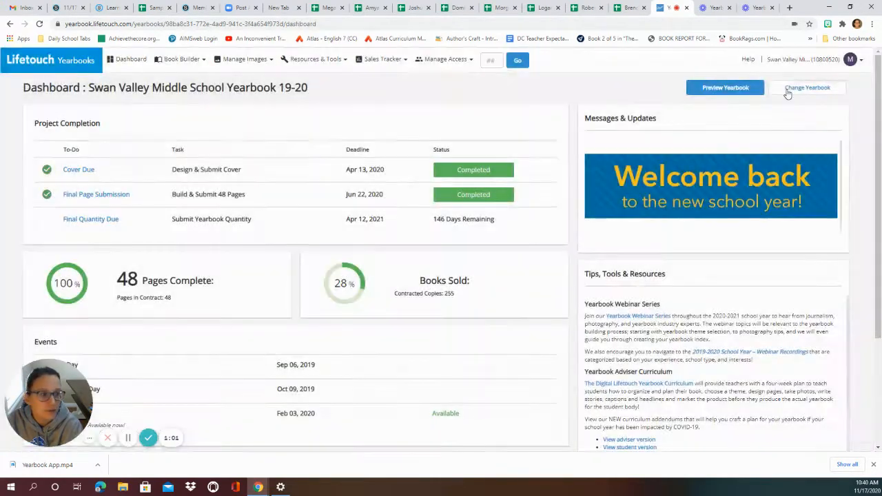
left_click(789, 89)
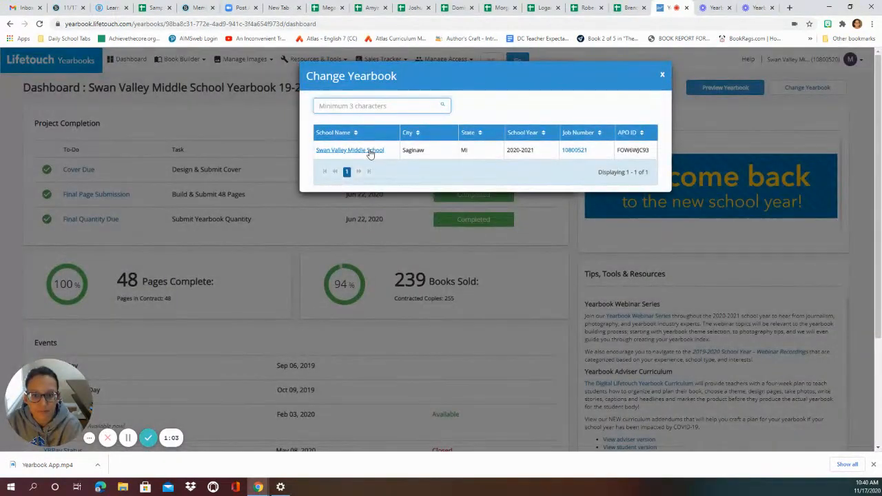
left_click(369, 151)
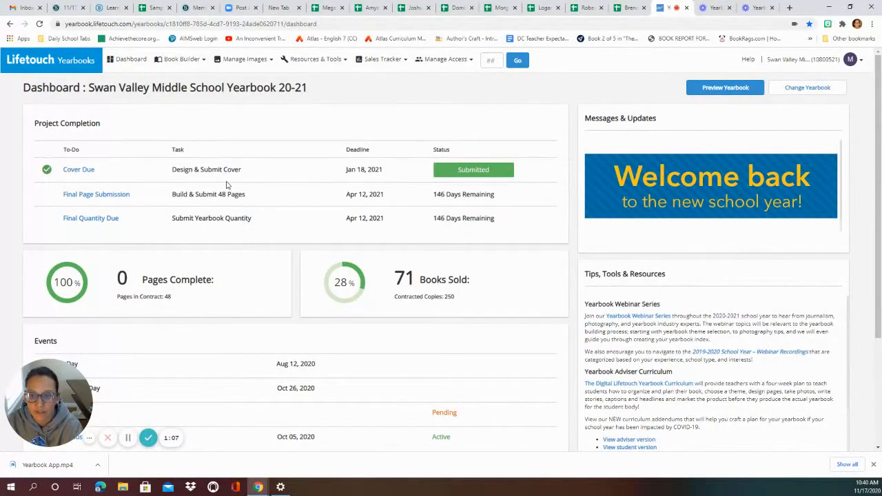
Find the 8th Grade spread in the ladder diagram and open pages 6-7 for editing
mouse_move(183, 65)
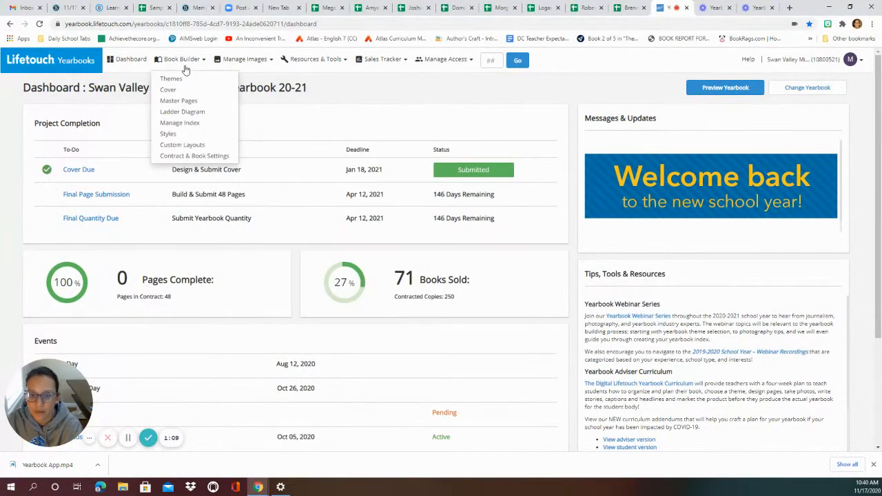
left_click(177, 116)
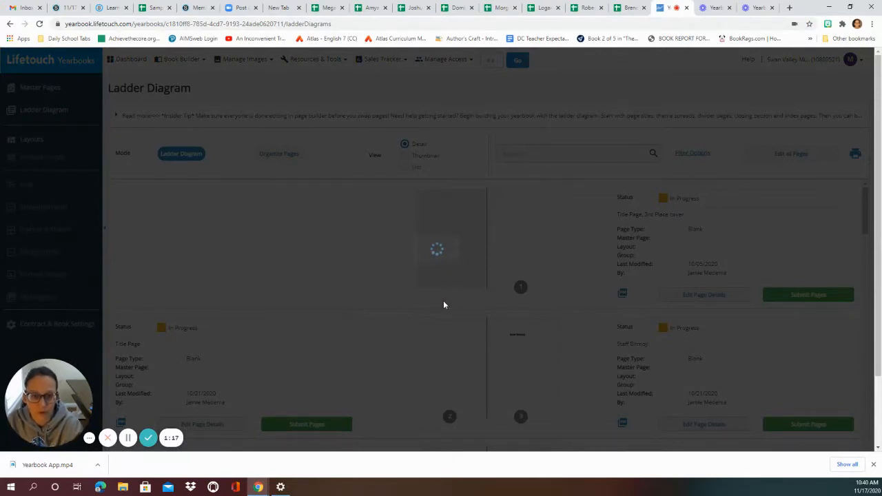
scroll(461, 322, "down", 5)
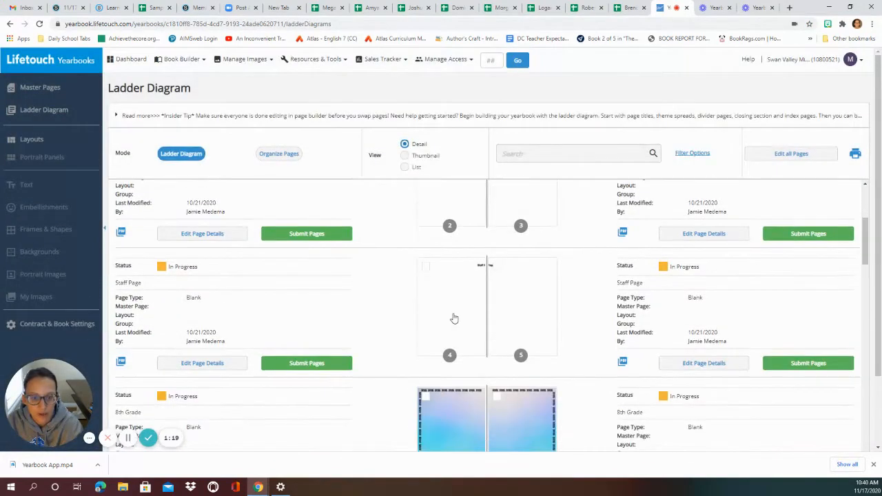
left_click(456, 308)
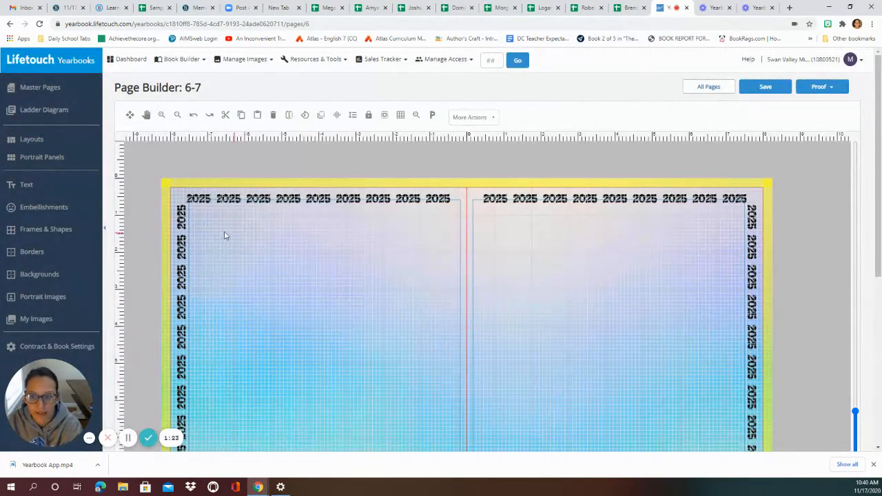
scroll(230, 262, "down", 1)
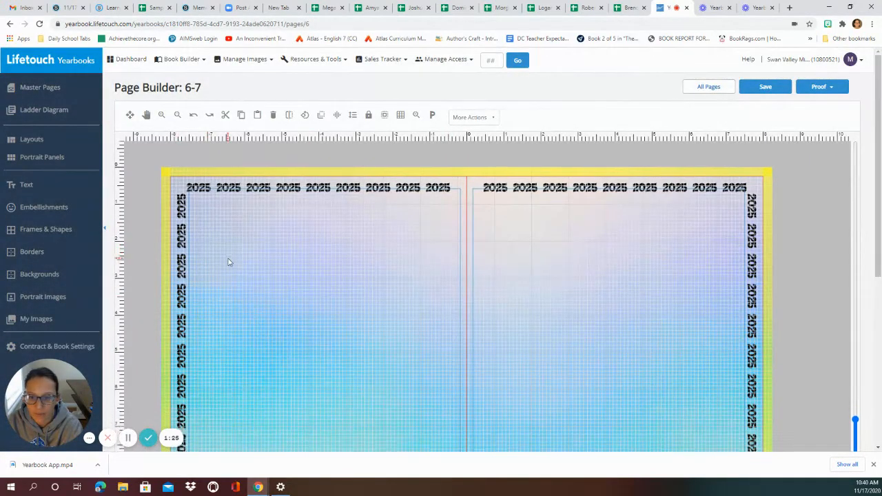
scroll(223, 262, "down", 1)
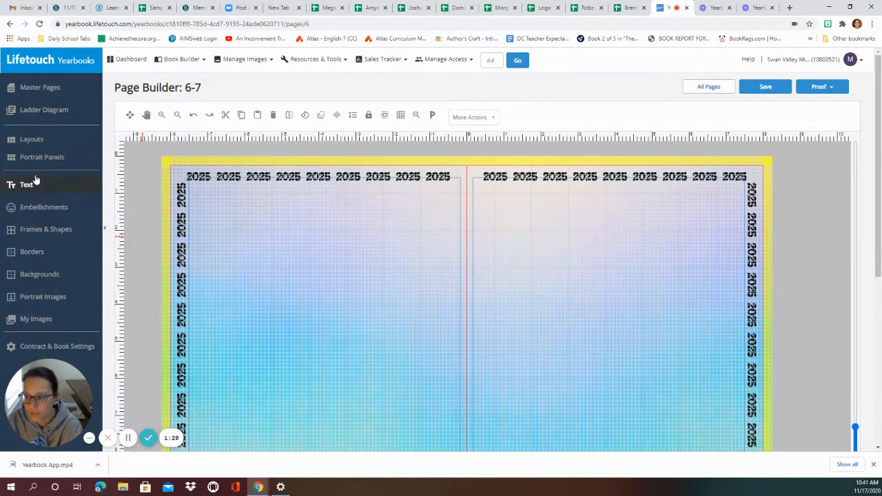
Show the uploaded images and look through the 7th grade volleyball photos
left_click(24, 320)
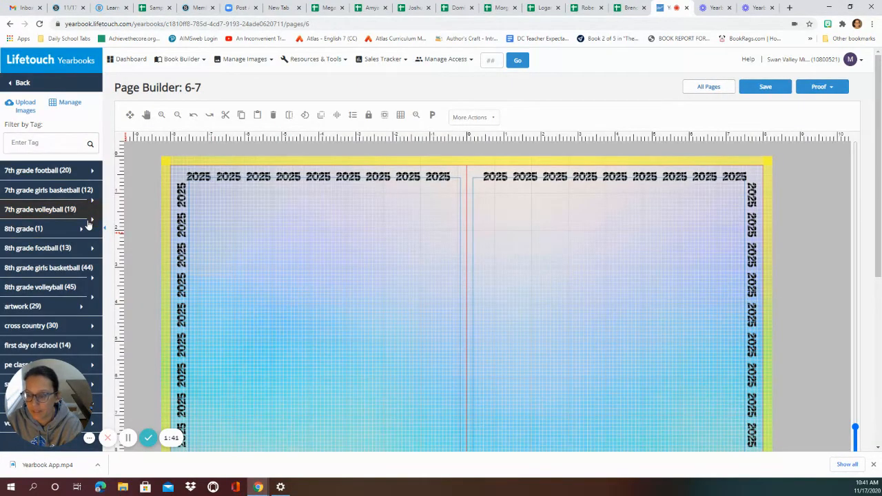
scroll(22, 231, "down", 2)
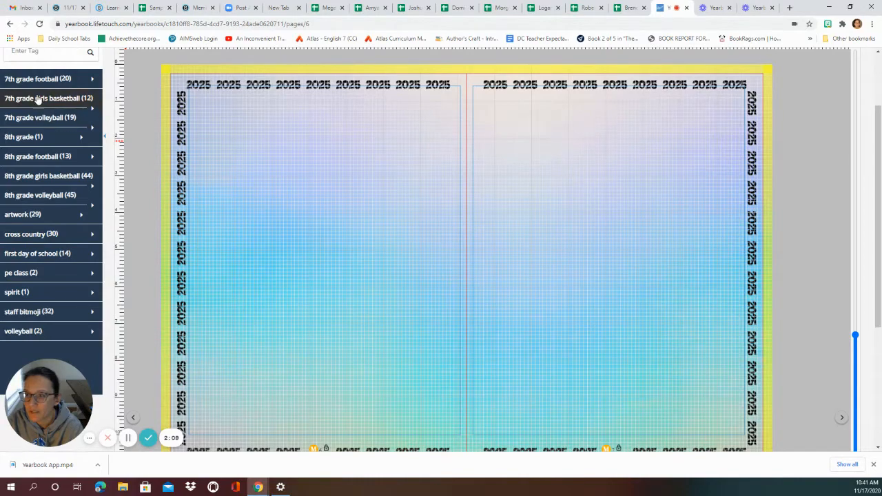
left_click(38, 119)
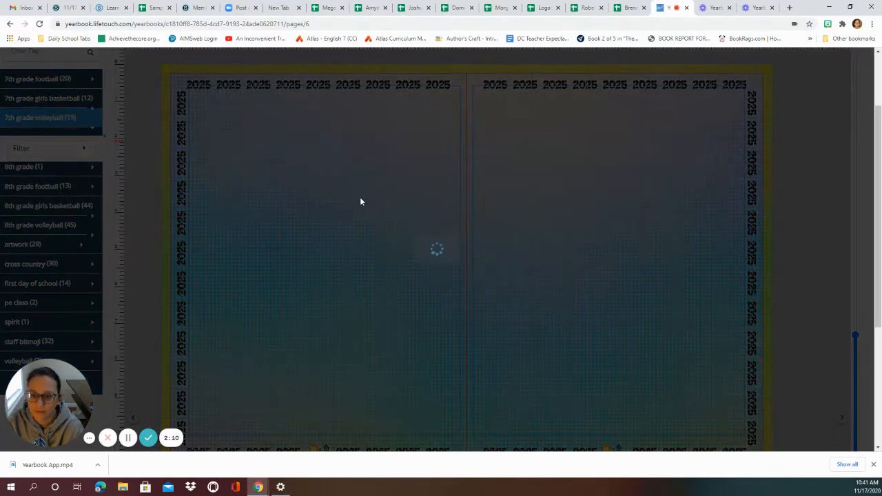
scroll(42, 208, "down", 5)
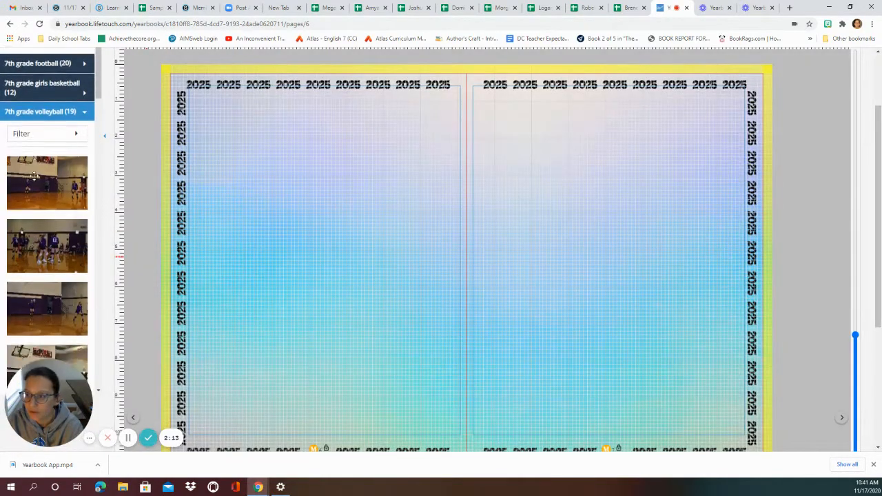
scroll(64, 201, "down", 10)
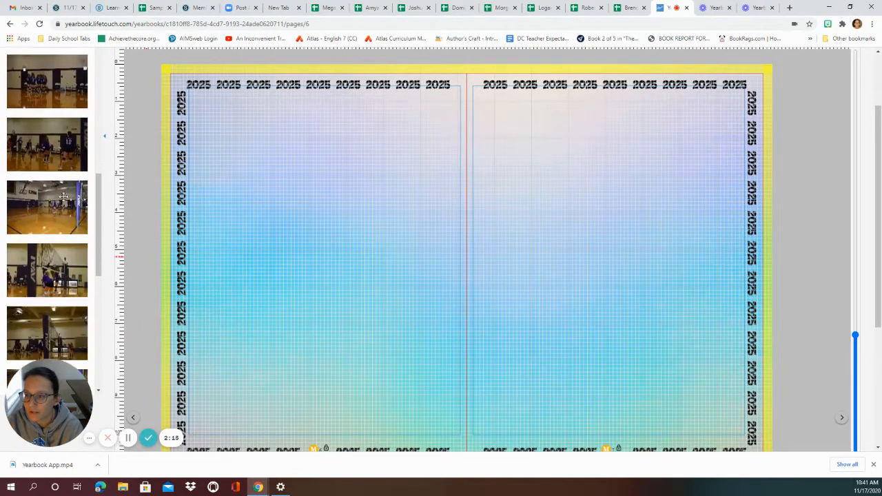
scroll(63, 200, "down", 4)
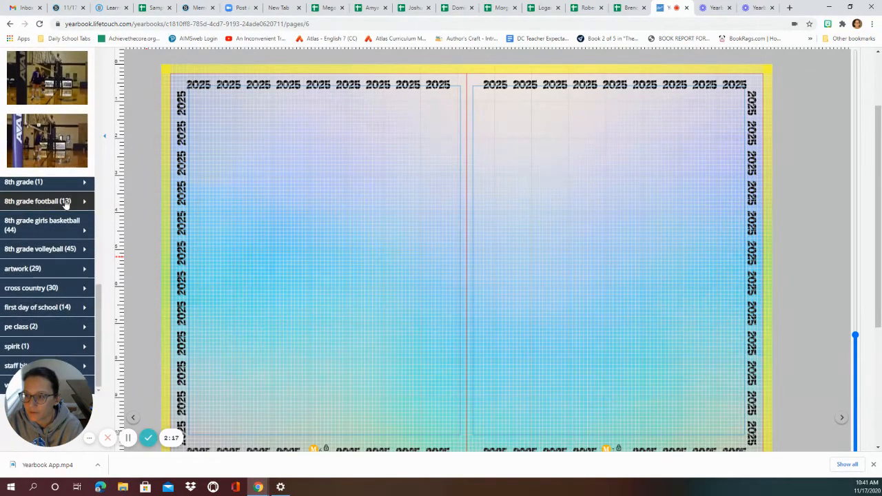
scroll(53, 126, "up", 4)
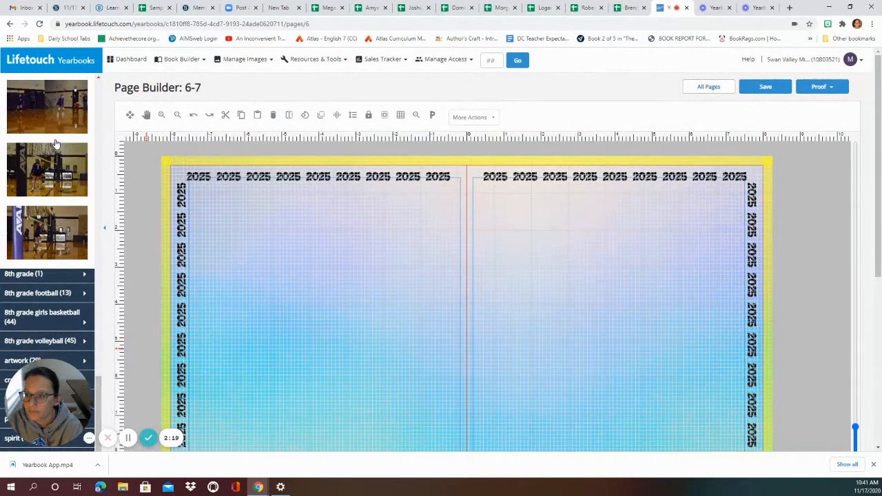
scroll(56, 141, "up", 6)
scroll(55, 140, "up", 10)
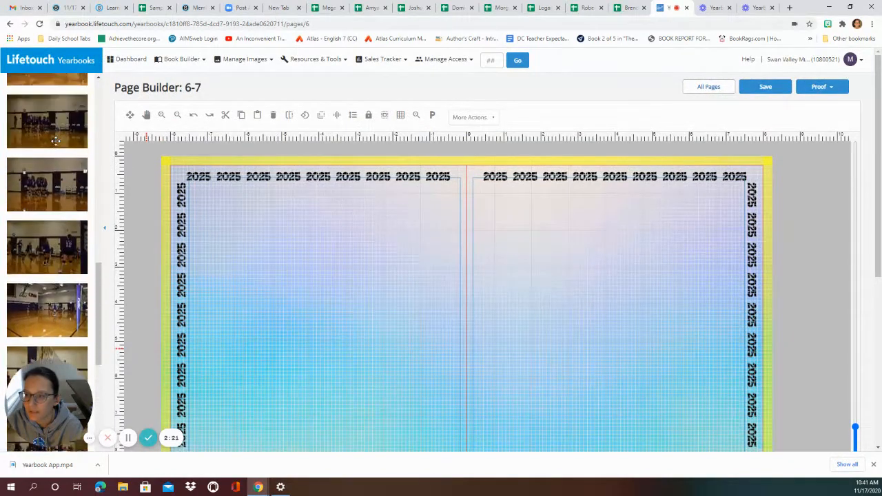
scroll(55, 141, "up", 6)
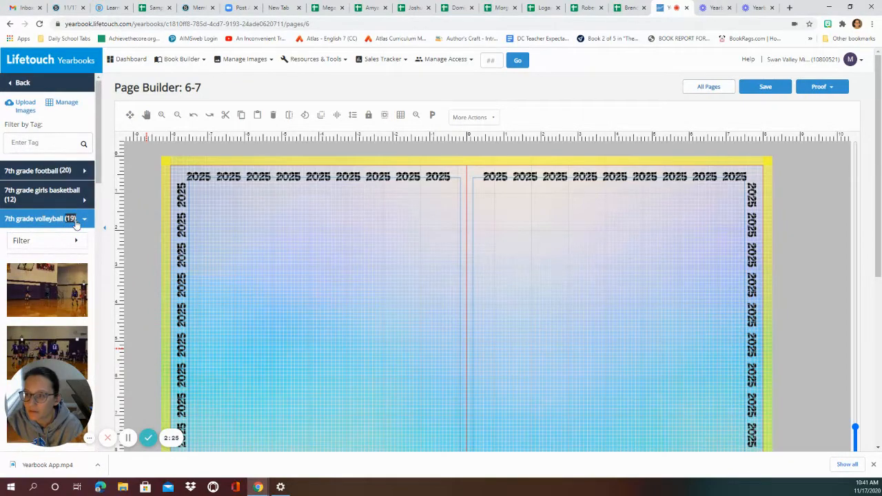
Close the 7th grade volleyball folder and look through the 8th grade football photos, previewing Team Photo.jpg
left_click(75, 219)
scroll(43, 222, "down", 1)
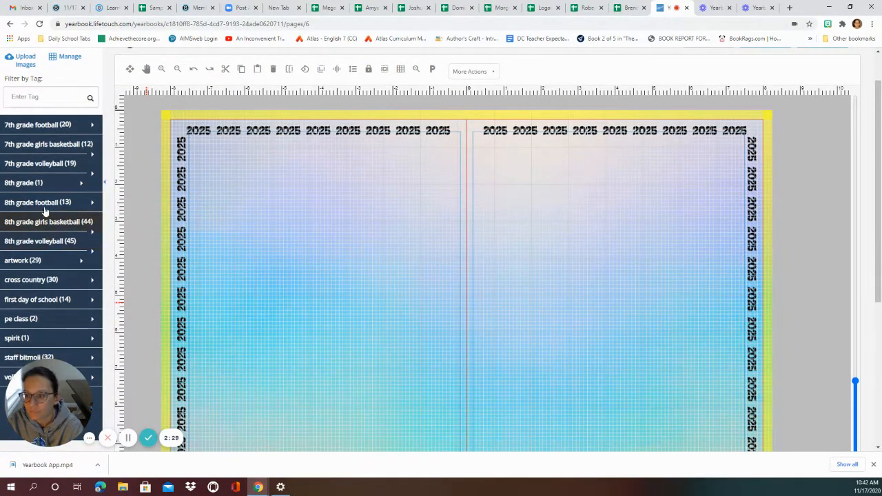
left_click(38, 201)
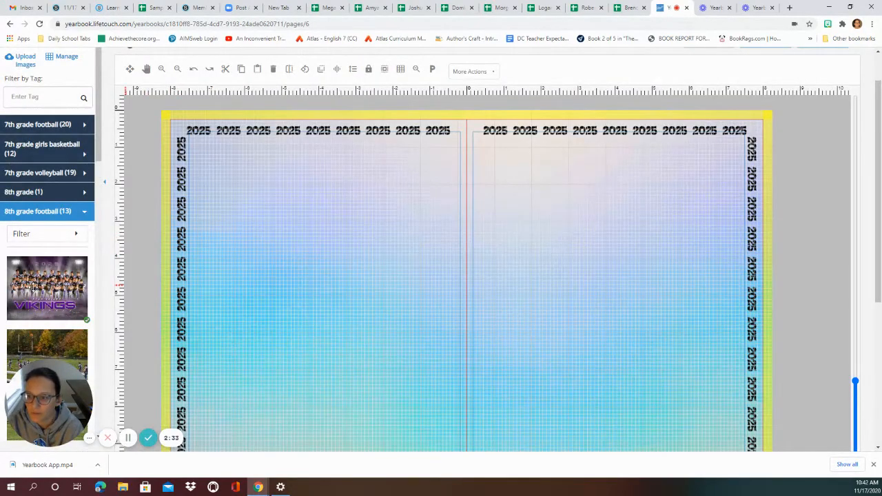
left_click_drag(36, 287, 27, 308)
mouse_move(57, 308)
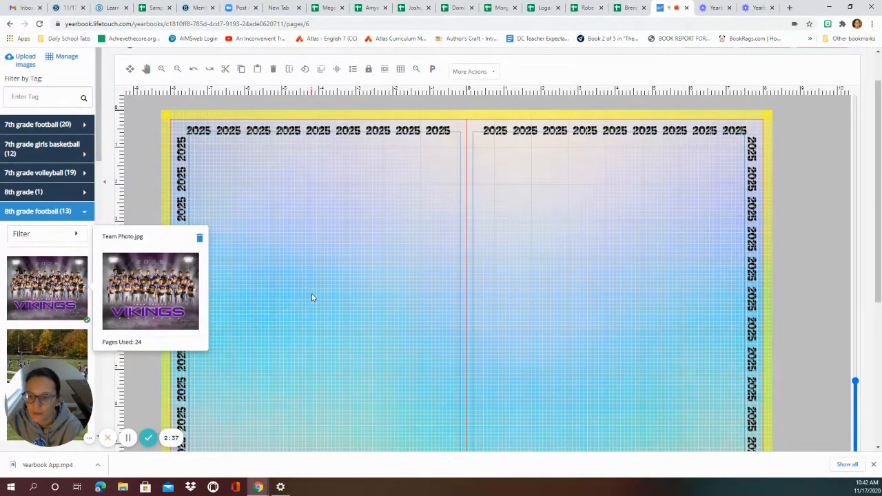
scroll(47, 276, "down", 2)
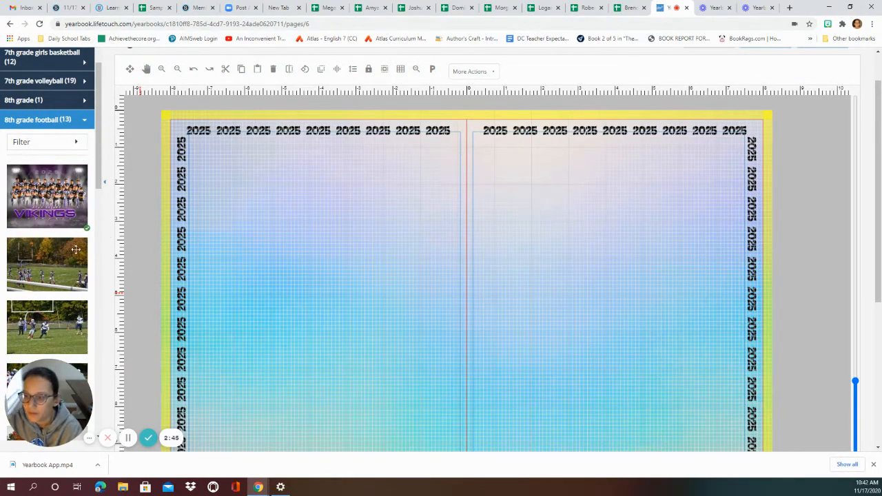
scroll(47, 265, "down", 2)
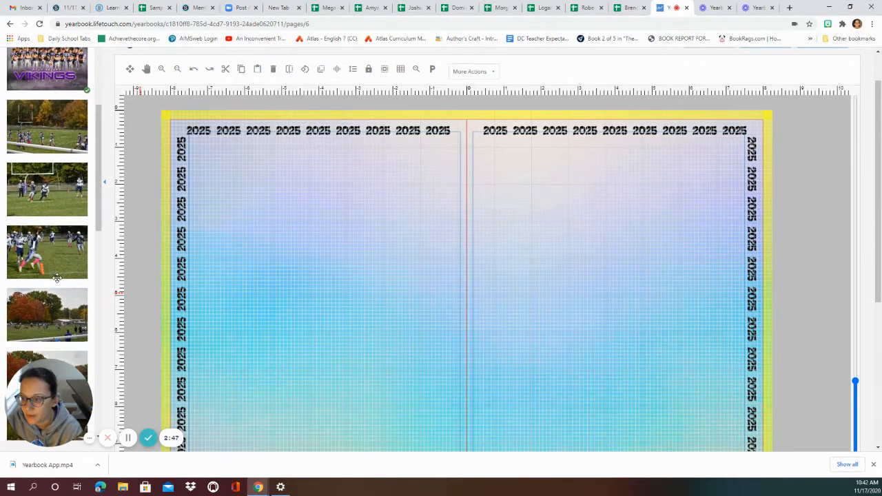
scroll(57, 278, "down", 3)
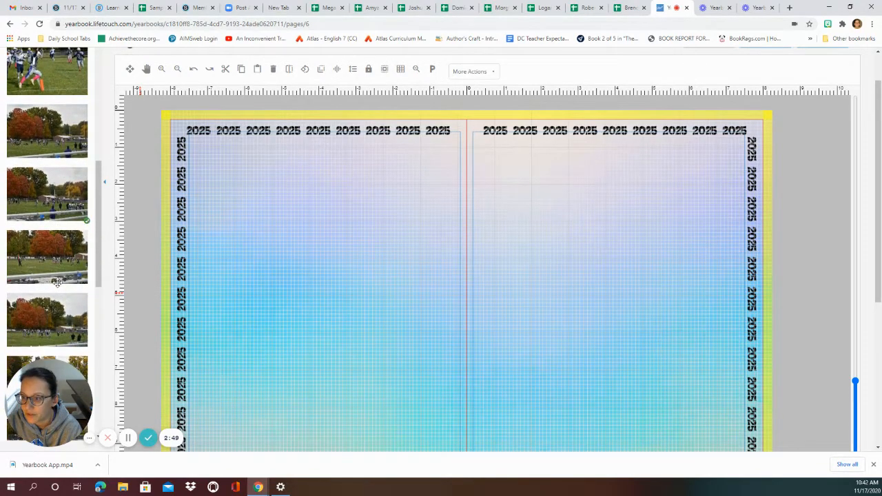
Place the 8th grade football team photo in the upper-left corner of page 6, about 0.79 from the top and 0.98 from the left
scroll(58, 282, "up", 4)
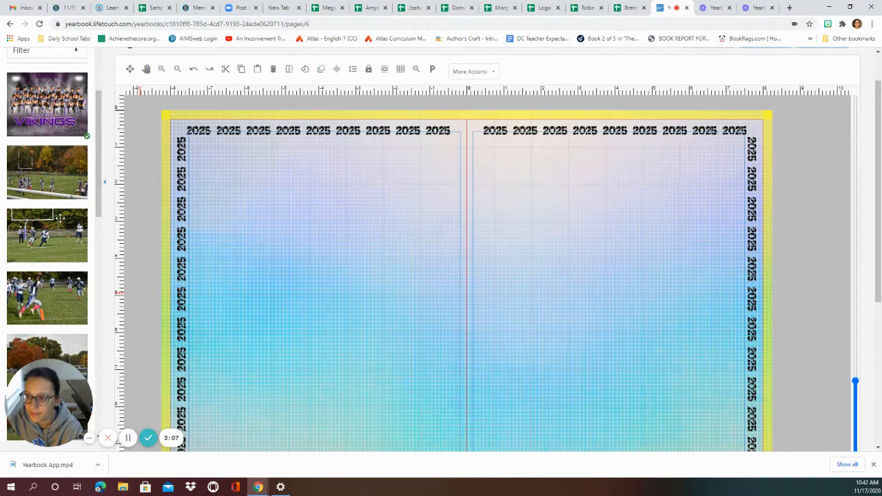
scroll(580, 94, "up", 1)
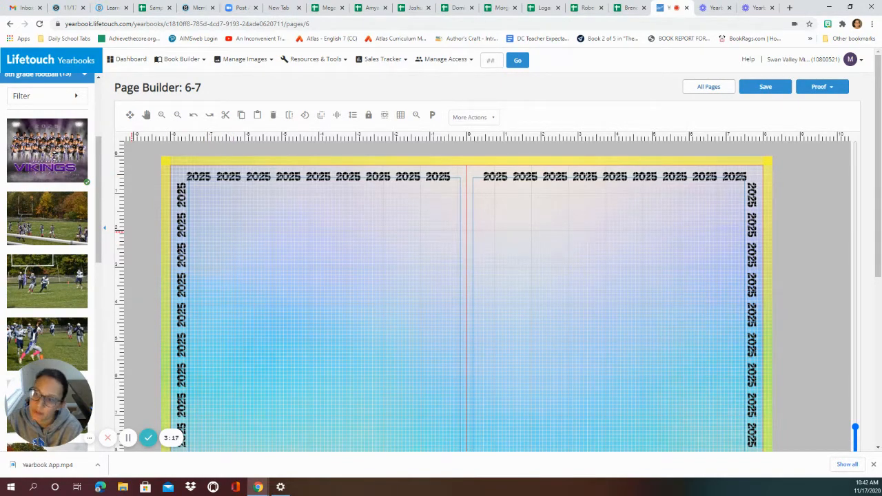
left_click_drag(52, 157, 324, 255)
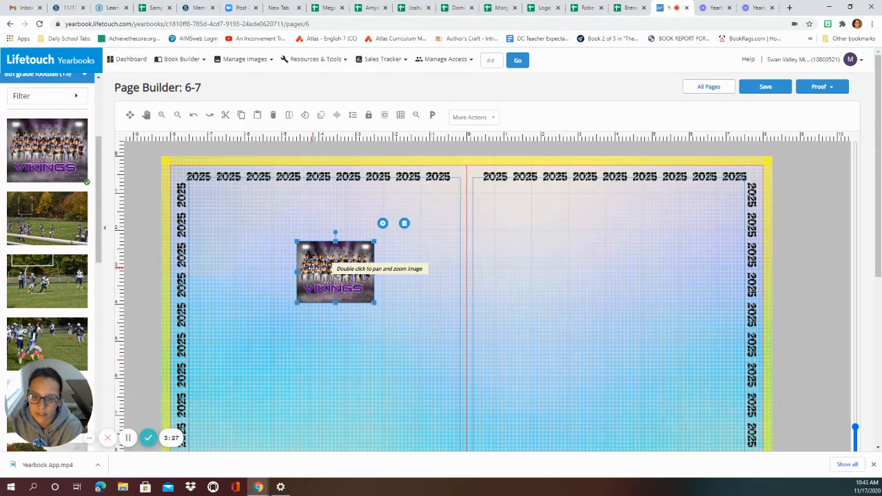
left_click_drag(338, 283, 234, 231)
left_click_drag(237, 232, 239, 230)
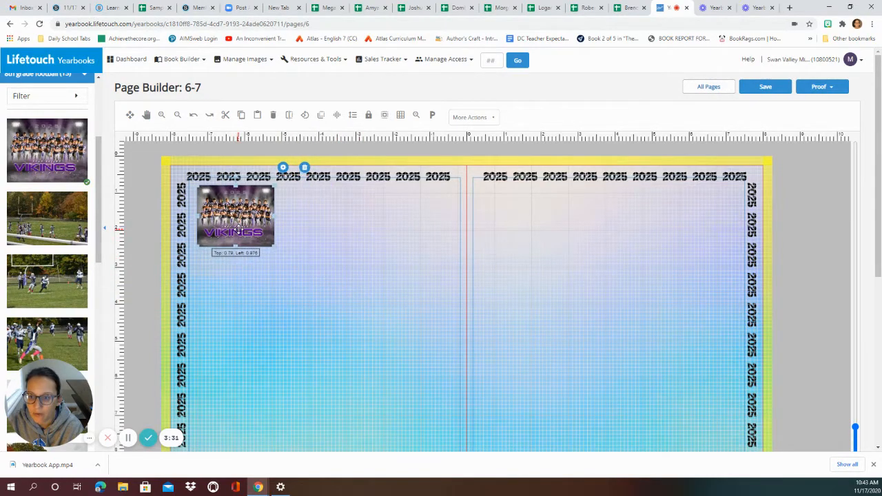
mouse_move(139, 232)
left_mouse_down()
mouse_move(206, 285)
mouse_move(235, 288)
left_mouse_up()
key("alt+Left")
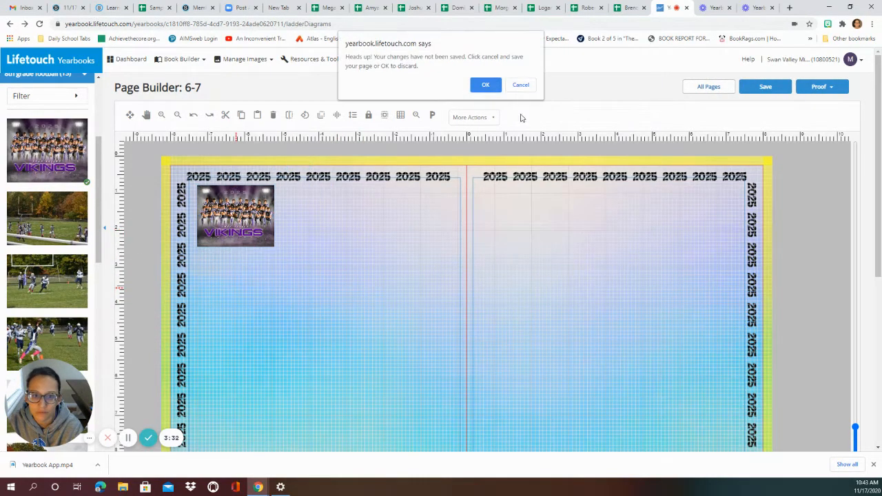
left_click(525, 84)
Enlarge the football team photo to span most of page 6's width and set the picture zoom inside its frame to 102%
left_click(244, 222)
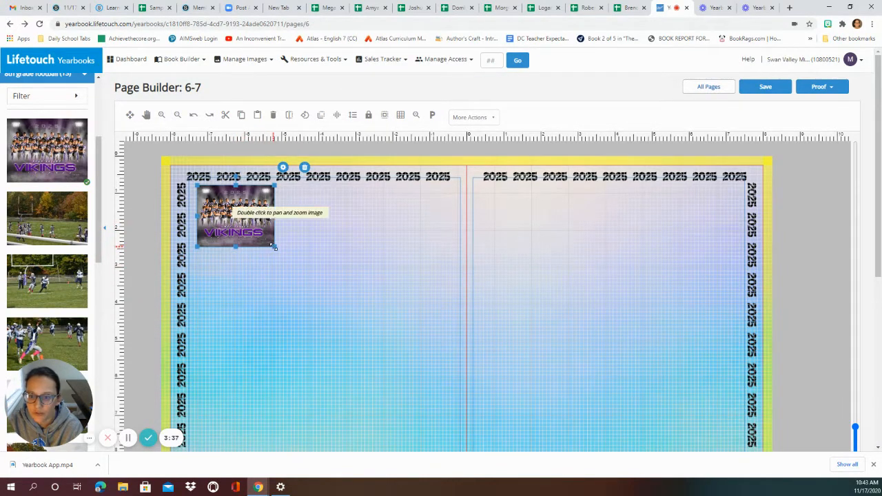
left_click_drag(274, 247, 492, 333)
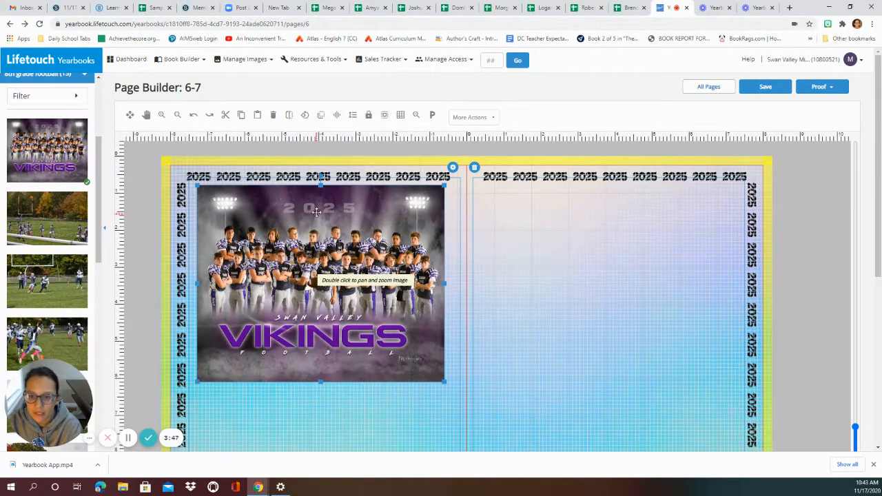
double_click(305, 370)
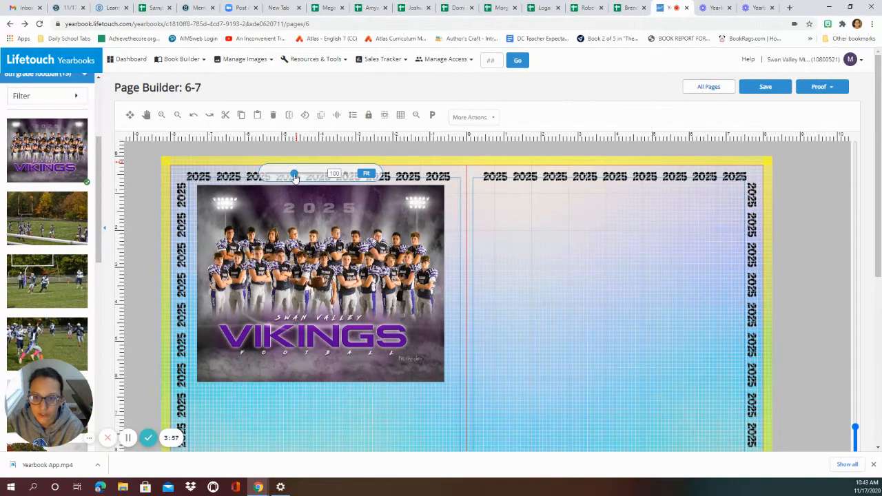
left_click_drag(295, 176, 307, 178)
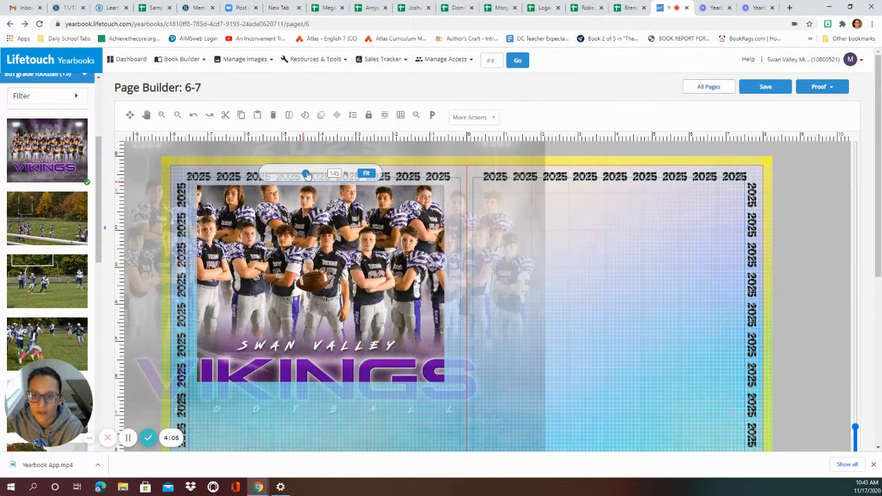
left_click_drag(306, 175, 295, 177)
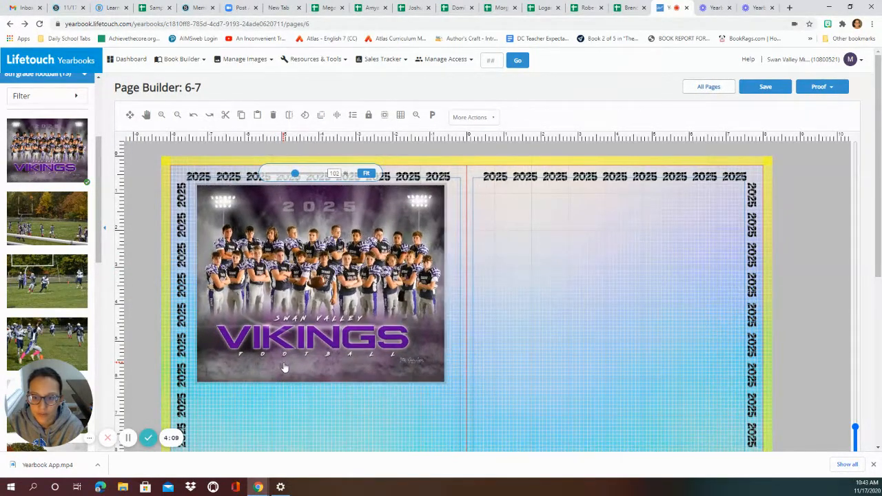
left_click(250, 429)
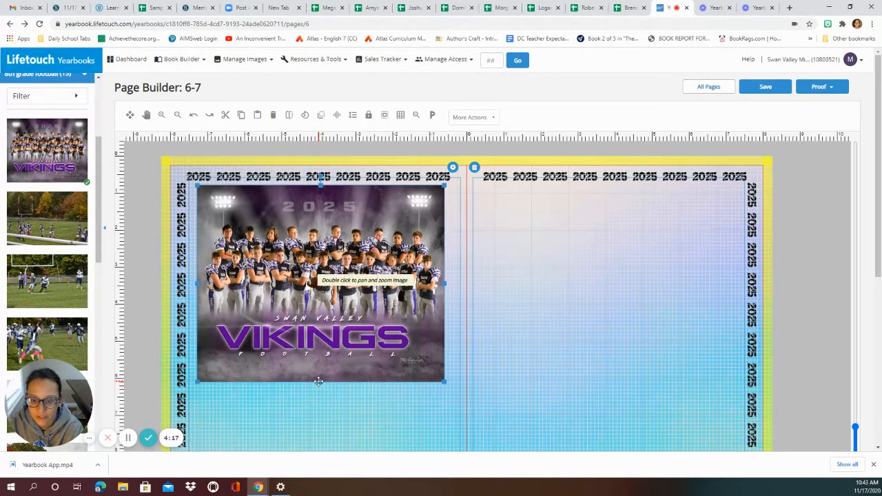
Crop the team photo from its lower and upper edges to about 6.67 wide by 3.74 high
left_click_drag(320, 384, 319, 358)
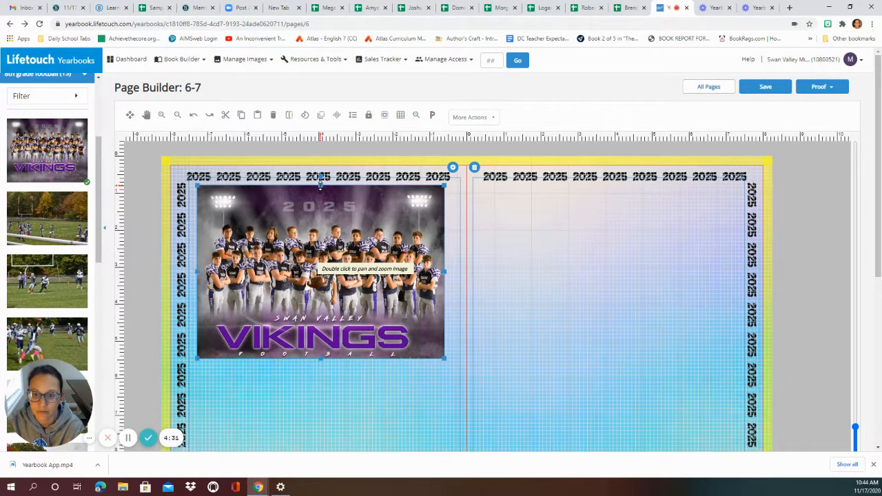
left_click_drag(320, 183, 319, 219)
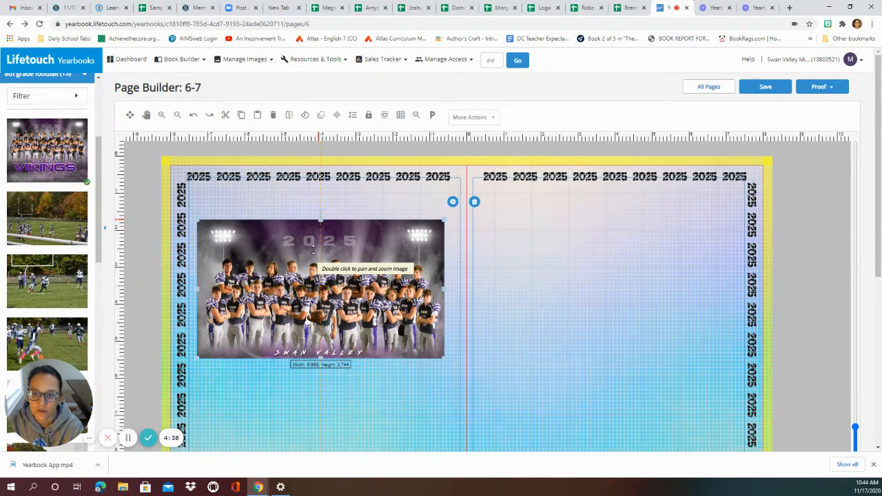
left_click(298, 394)
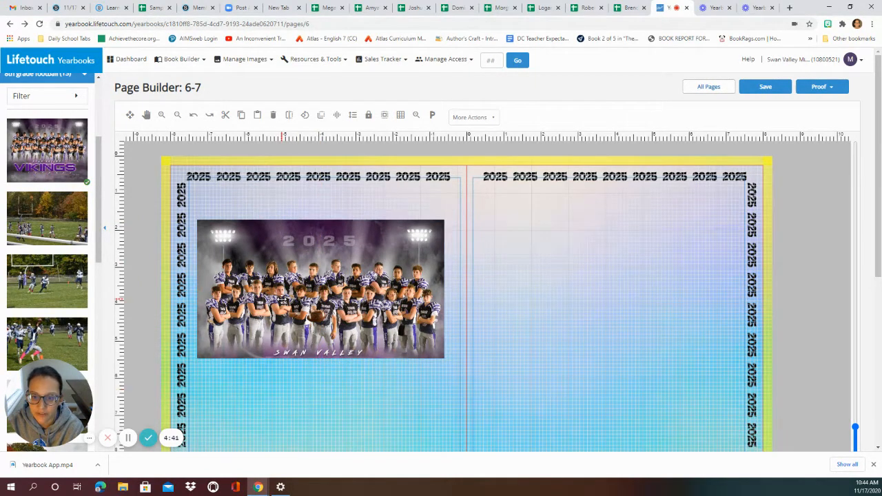
Pan the team picture inside its frame to show the VIKINGS lettering, and move the photo up near page 6's upper border
double_click(297, 286)
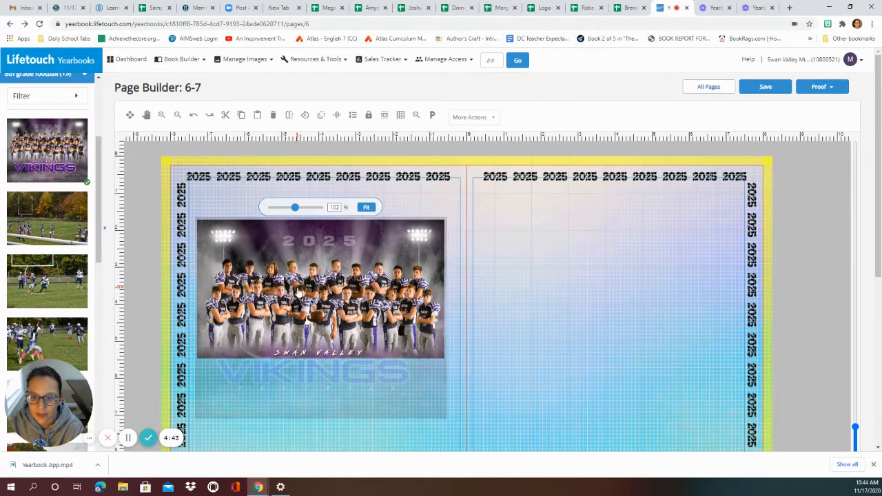
left_click_drag(298, 292, 288, 315)
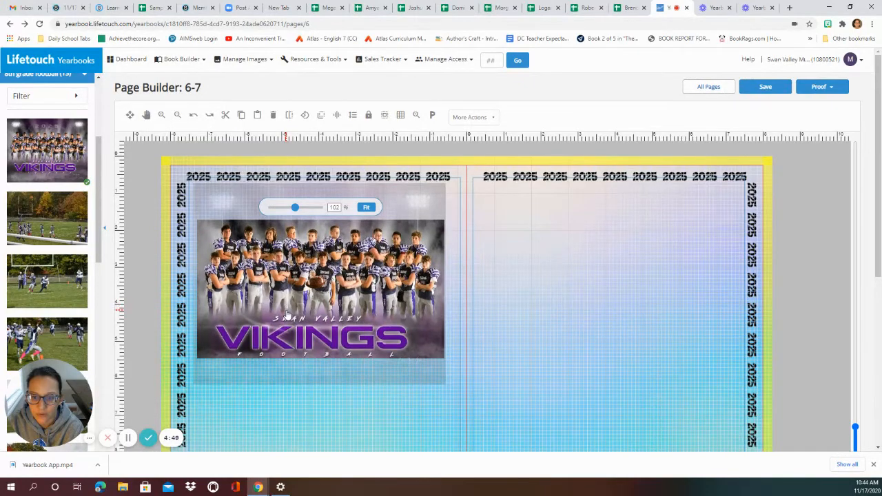
left_click(289, 408)
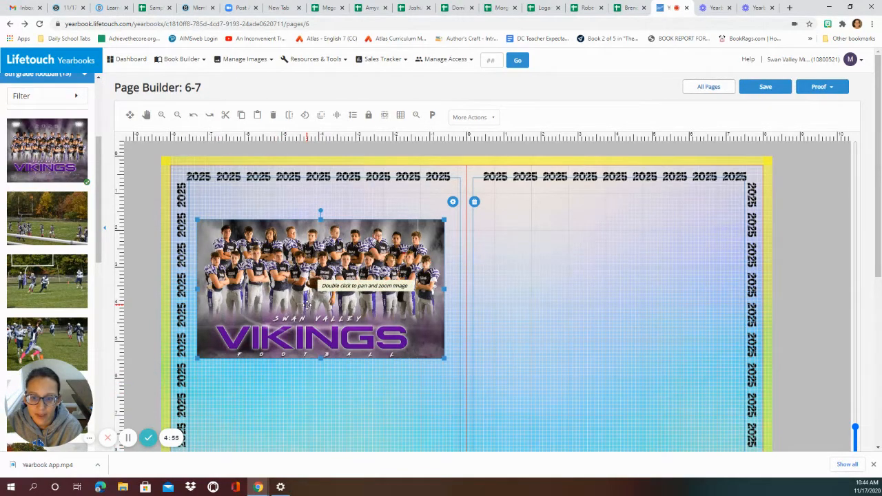
left_click_drag(308, 305, 312, 275)
left_click(274, 392)
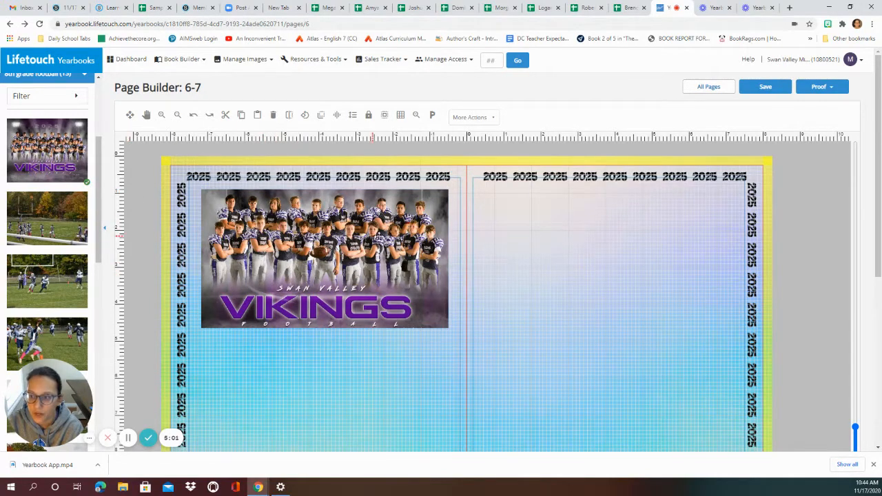
Place the football action photo with the players under the goalpost below the team photo, slightly enlarged and aligned with its left edge
scroll(41, 303, "down", 2)
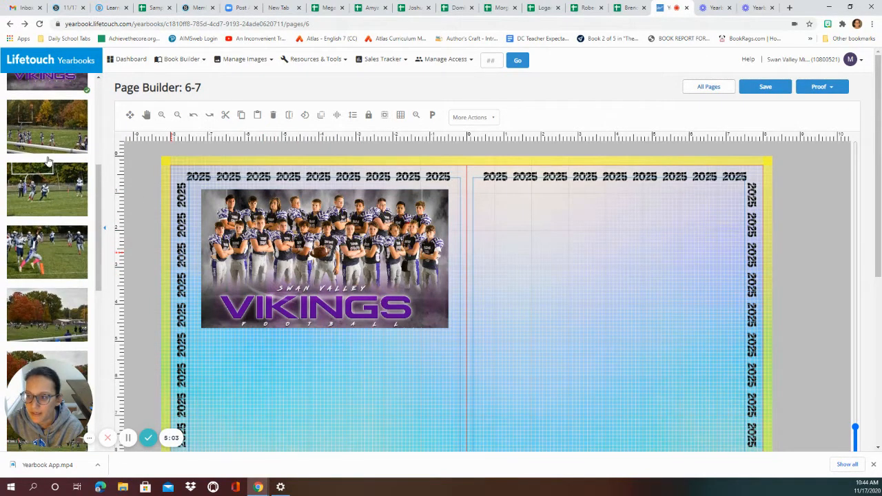
scroll(45, 179, "down", 8)
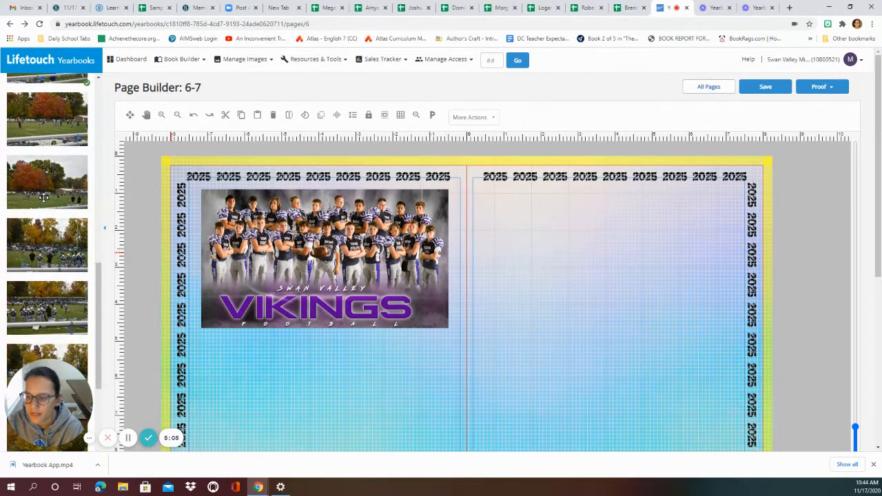
scroll(32, 279, "down", 10)
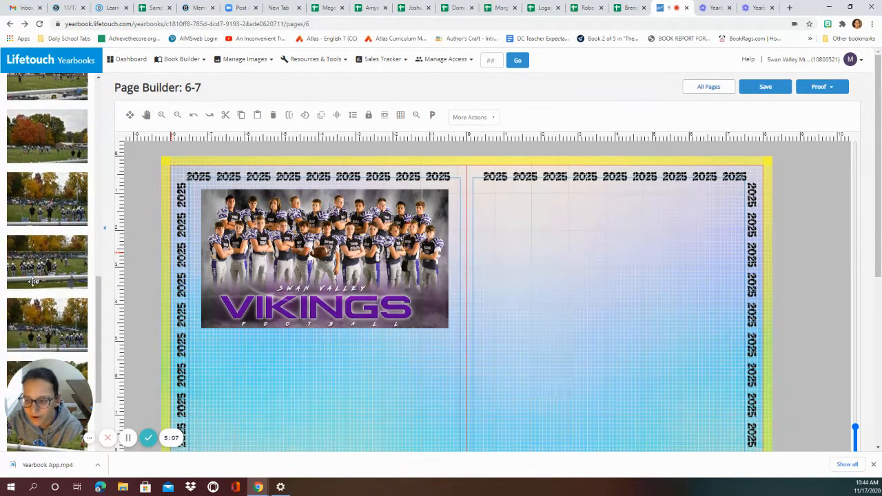
scroll(36, 281, "down", 3)
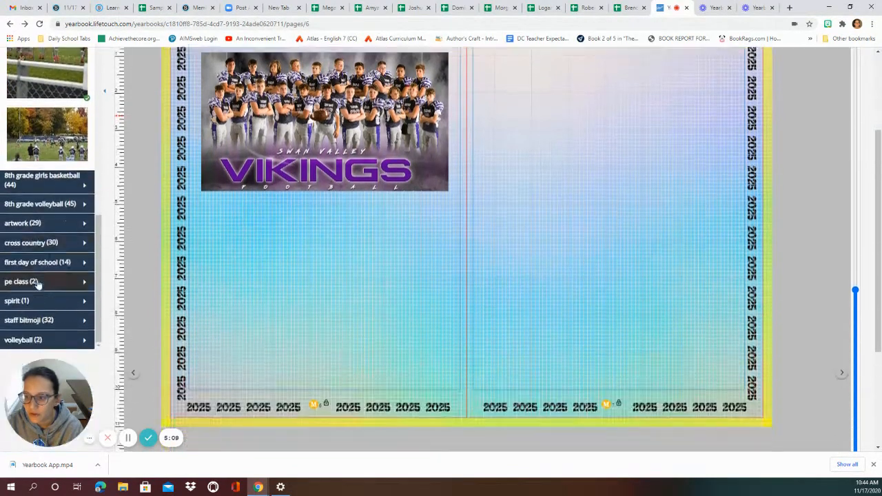
scroll(71, 133, "up", 2)
scroll(72, 133, "up", 5)
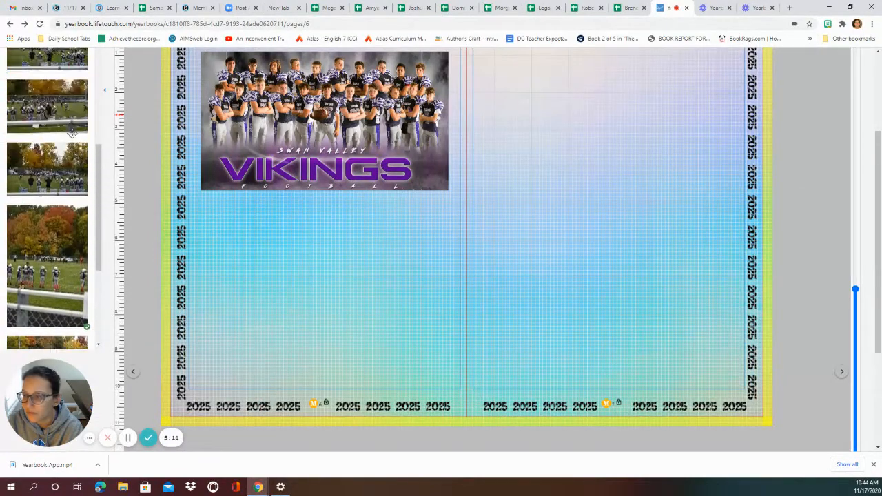
scroll(71, 138, "up", 5)
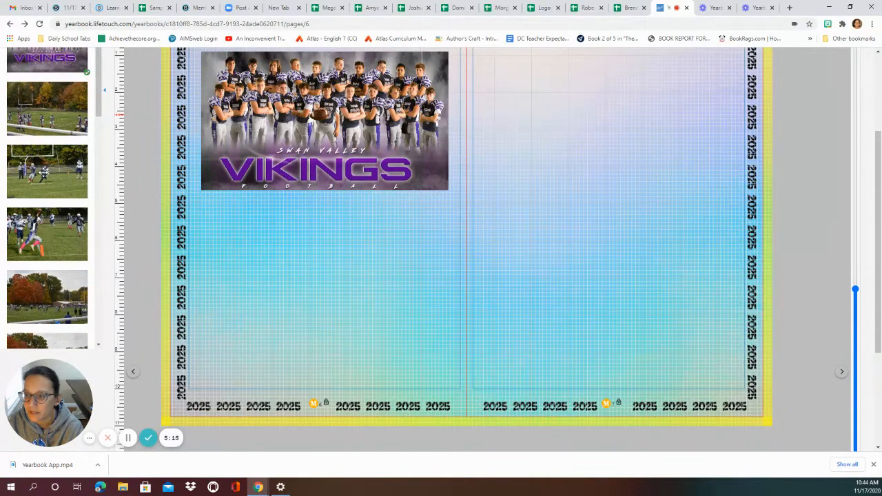
mouse_move(38, 170)
left_click_drag(38, 170, 271, 260)
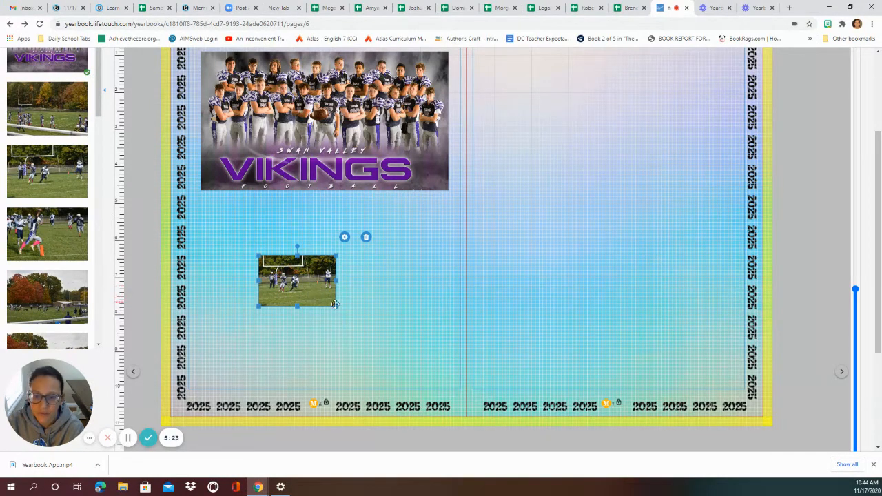
left_click_drag(336, 307, 262, 241)
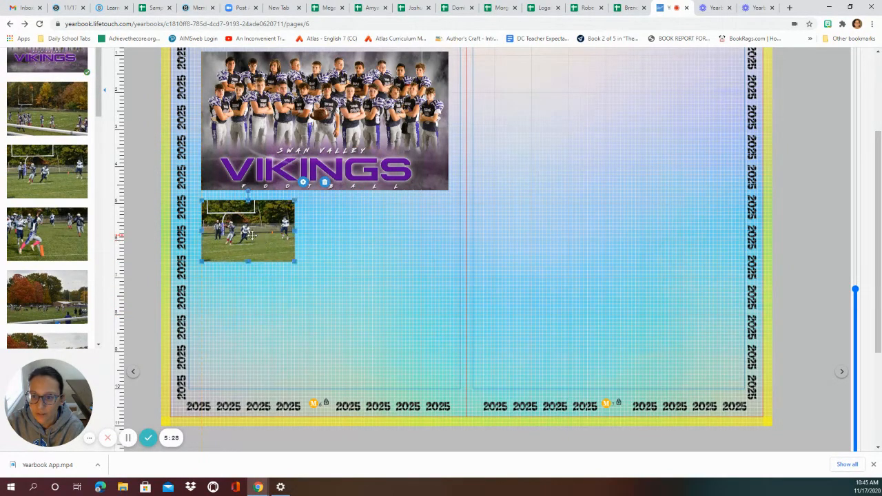
Zoom the action photo to 163%, pan it onto the ball carrier and defender, and make its frame slightly taller
double_click(252, 235)
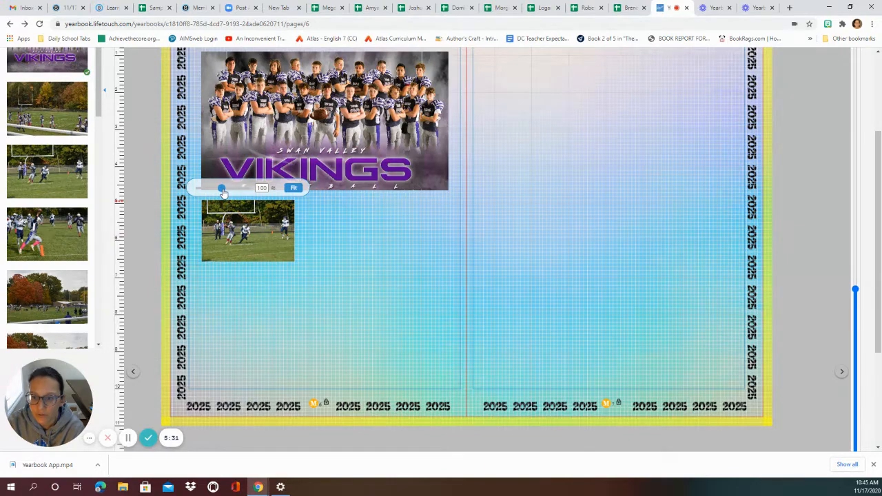
left_click_drag(222, 194, 239, 194)
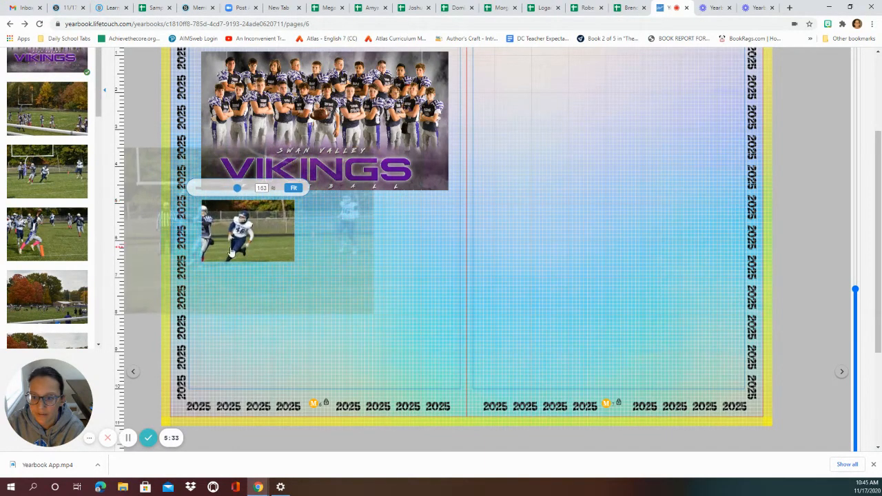
left_click_drag(233, 246, 280, 238)
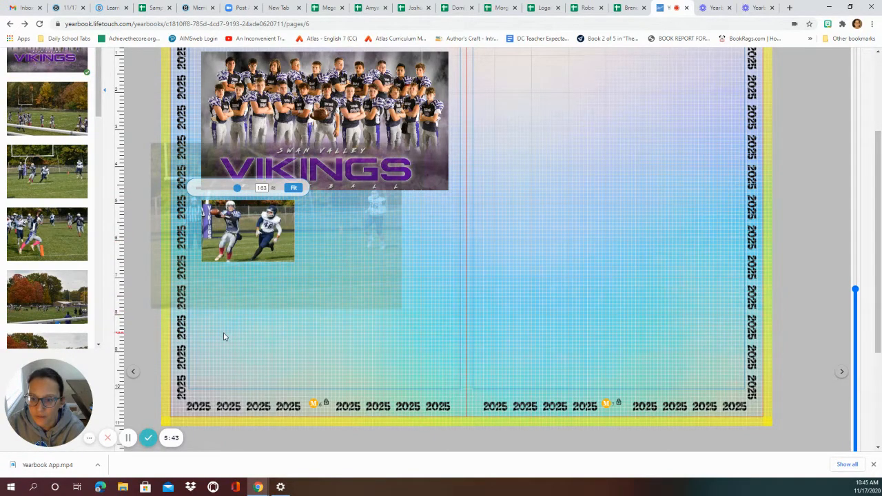
left_click(234, 233)
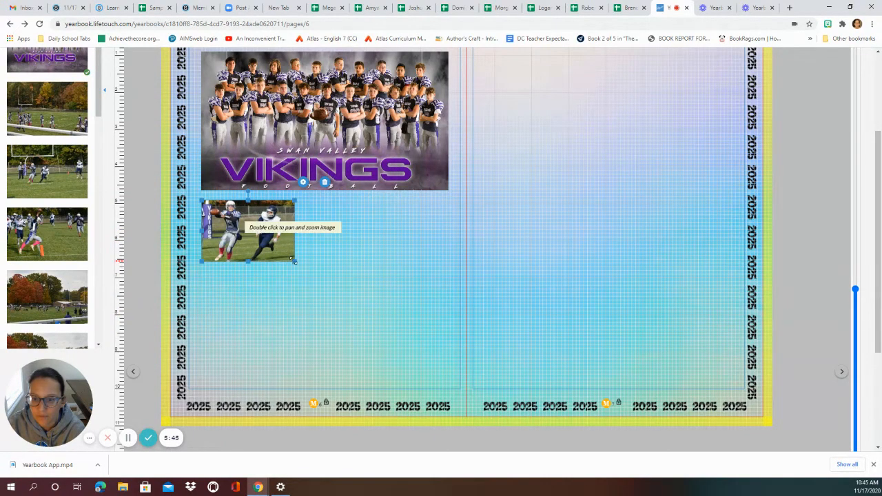
left_click_drag(292, 259, 295, 267)
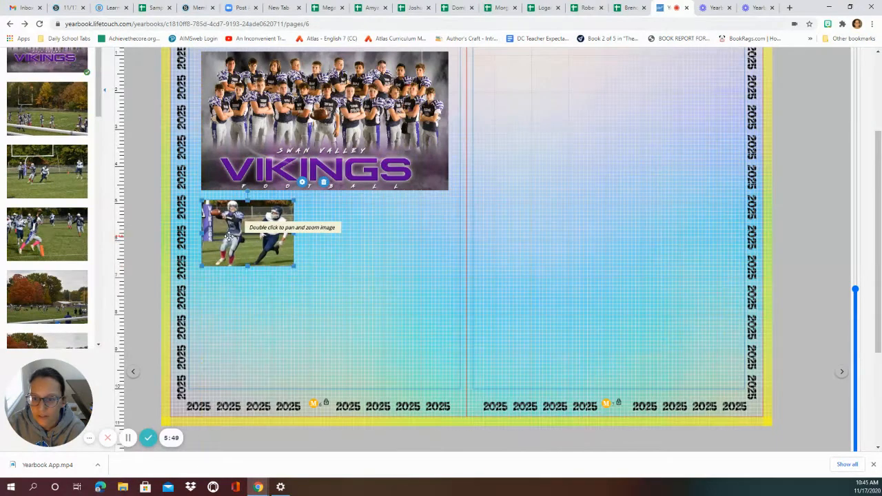
Set the action photo's zoom to 160%, pan it to include the referee, and move it beneath the team photo's lower-right corner
double_click(246, 252)
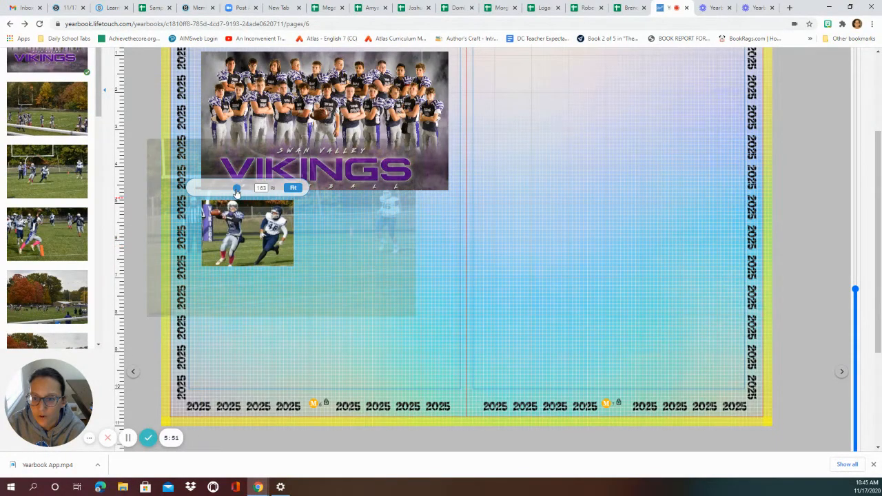
left_click_drag(237, 191, 237, 194)
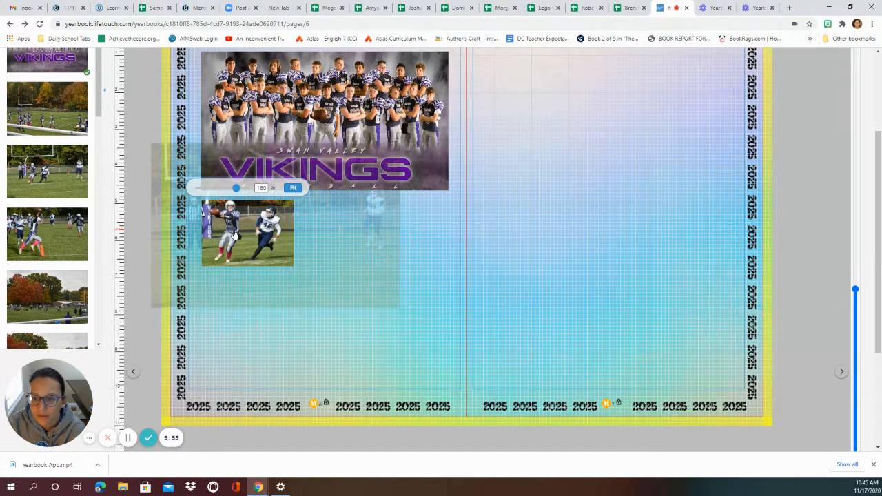
left_click_drag(234, 235, 258, 239)
left_click(260, 355)
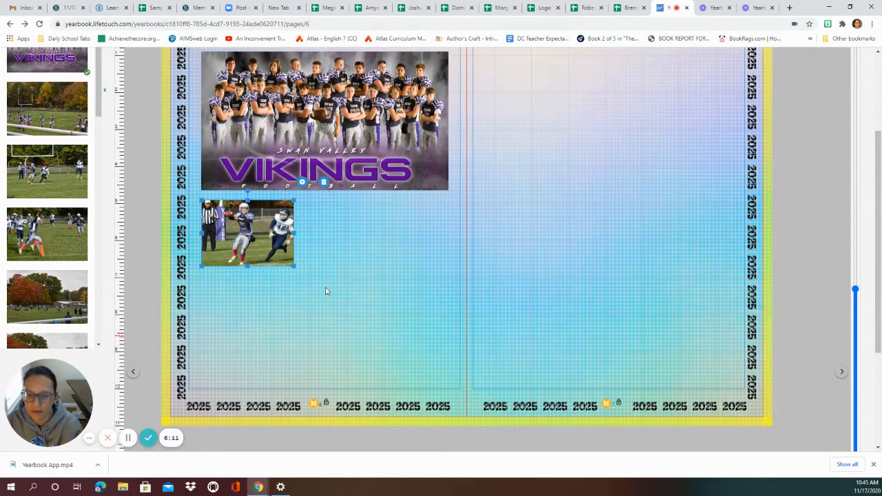
left_click_drag(236, 233, 376, 245)
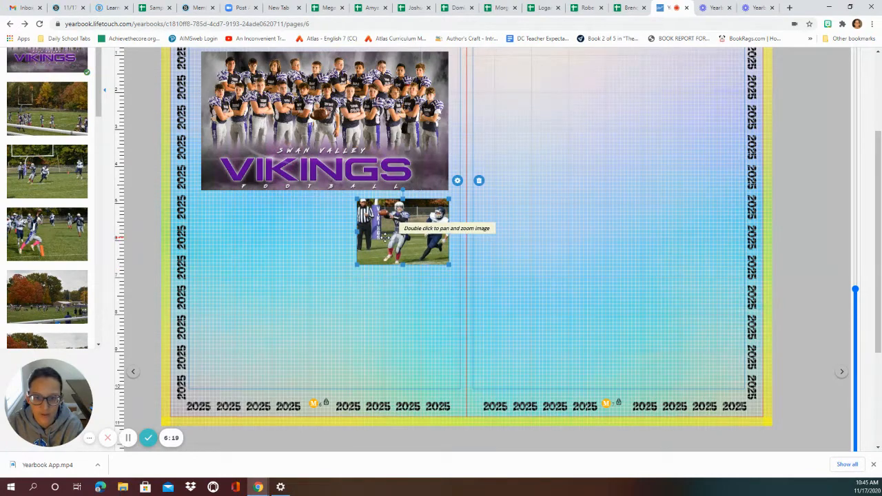
left_click_drag(384, 238, 344, 254)
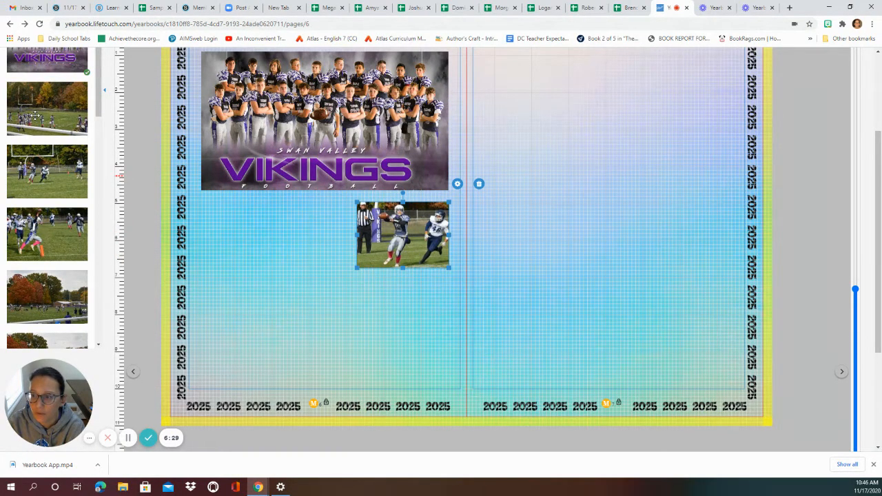
Place the photo of players walking beneath the goalpost on page 6 below the action photo, and enlarge it greatly
left_click_drag(34, 116, 313, 315)
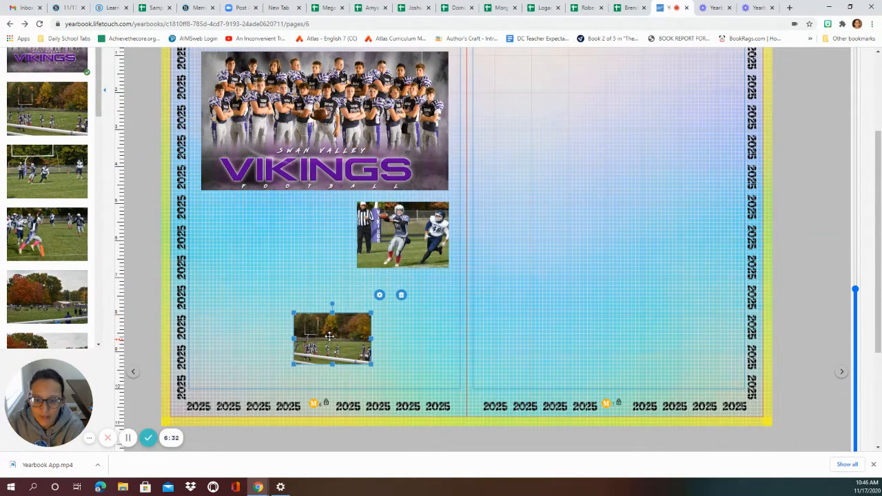
double_click(329, 336)
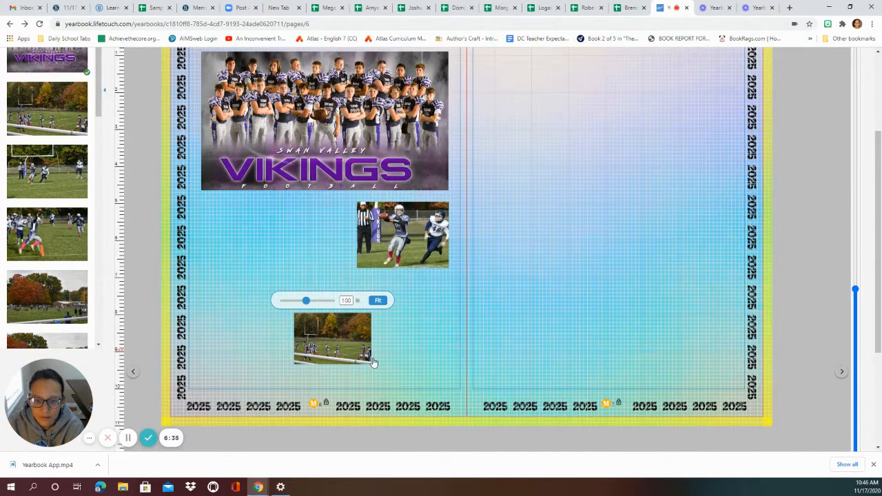
left_click(341, 334)
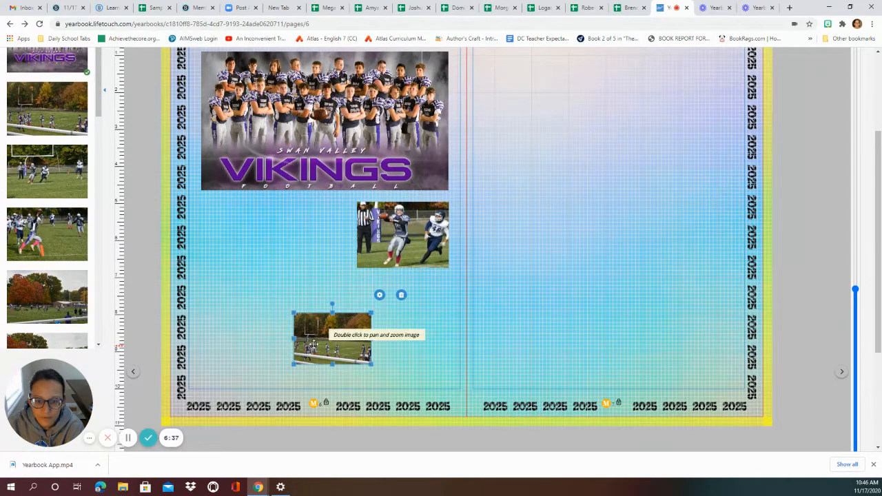
left_click_drag(370, 363, 565, 433)
left_click_drag(337, 353, 316, 286)
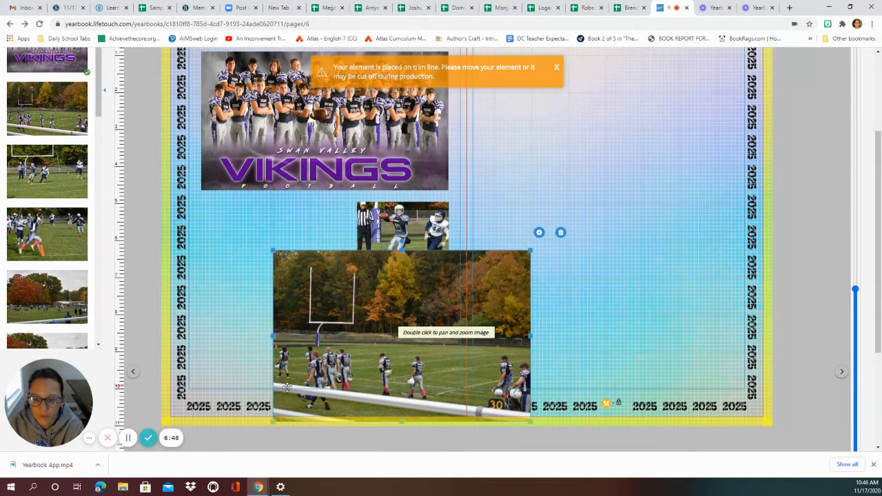
Move the goalpost photo inside page 6's margin and shrink it to fit below the team photo, beside the action photo
left_click_drag(353, 352, 284, 319)
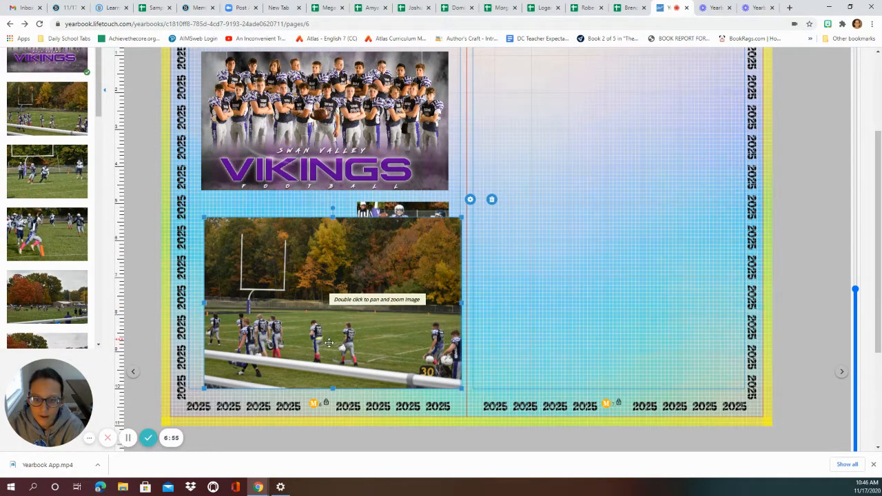
left_click_drag(462, 388, 442, 352)
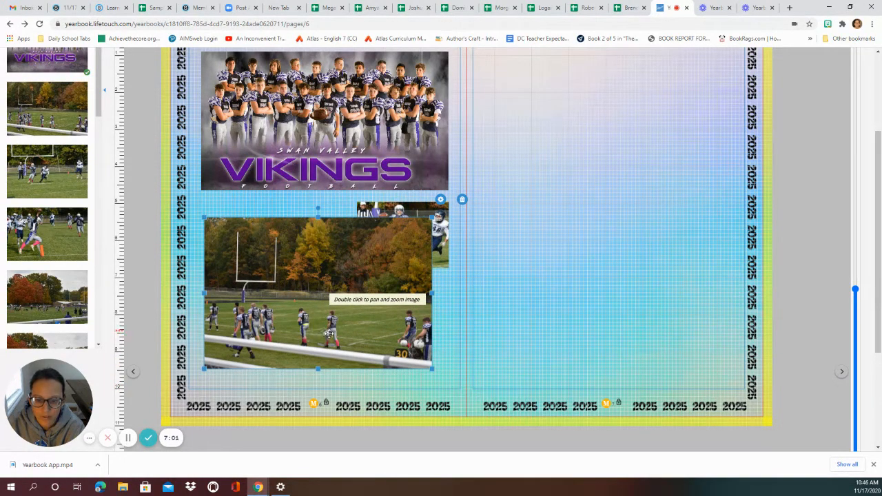
left_click_drag(432, 370, 306, 297)
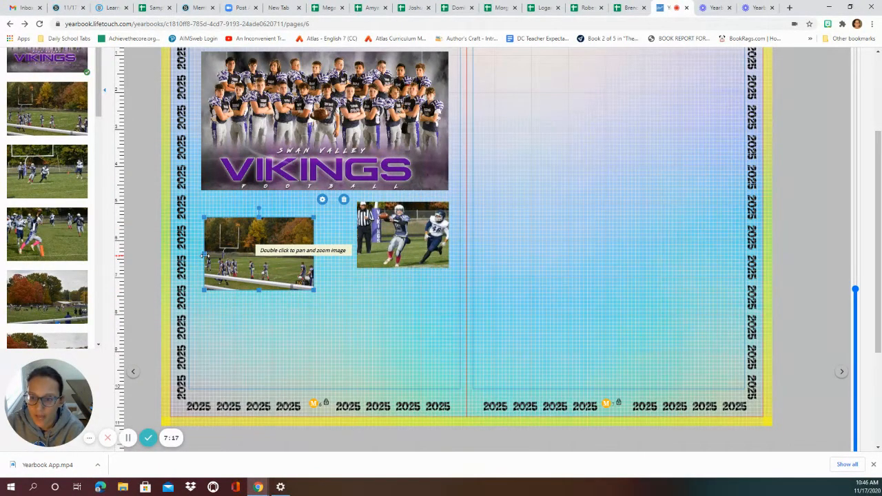
Crop the goalpost photo from its left edge to a narrow vertical strip, zoom it to 151%, and pan onto two players
left_click_drag(205, 255, 280, 280)
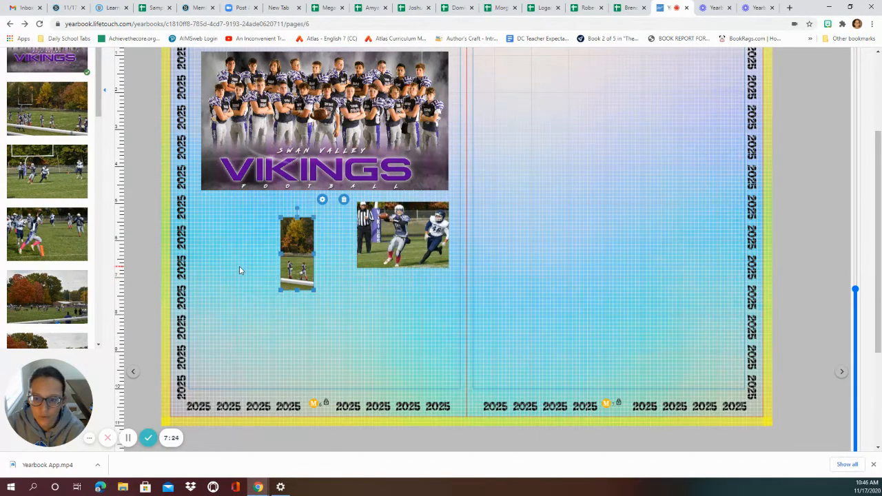
double_click(292, 270)
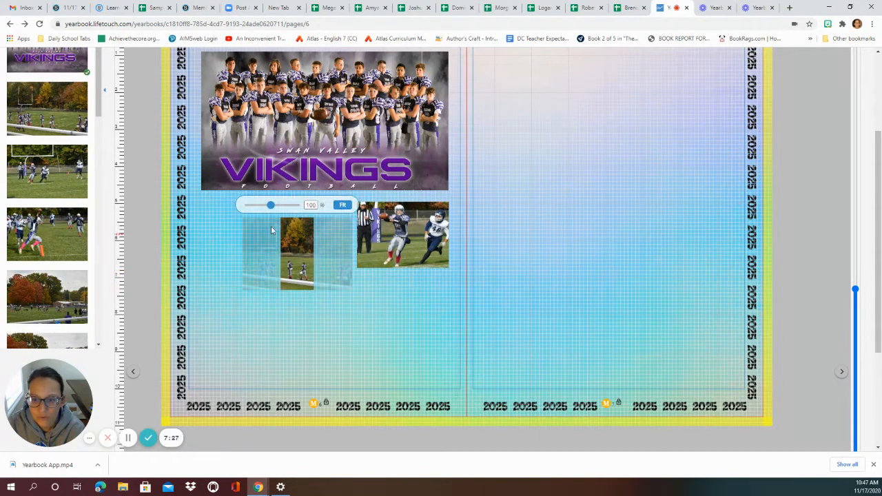
left_click_drag(272, 206, 283, 205)
left_click_drag(296, 262, 294, 220)
left_click(282, 283)
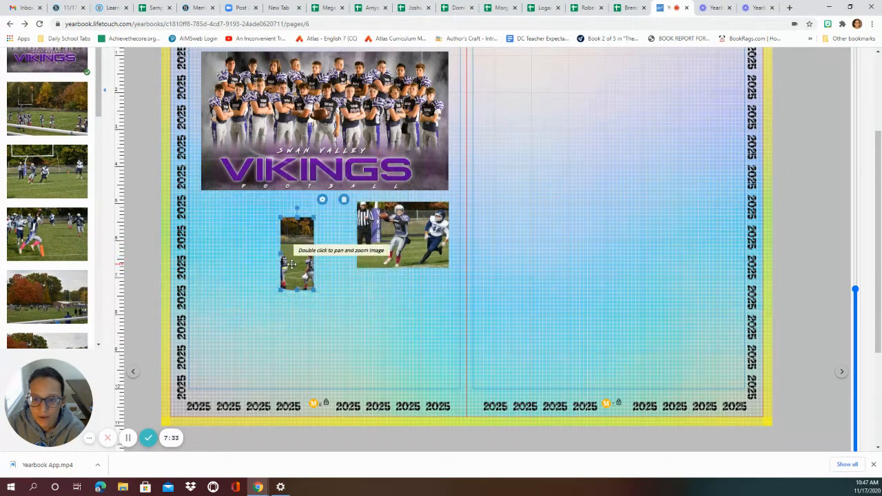
Widen the cropped photo's frame to about 1.1 and pan the image so both players fit inside it
left_click_drag(277, 290, 272, 291)
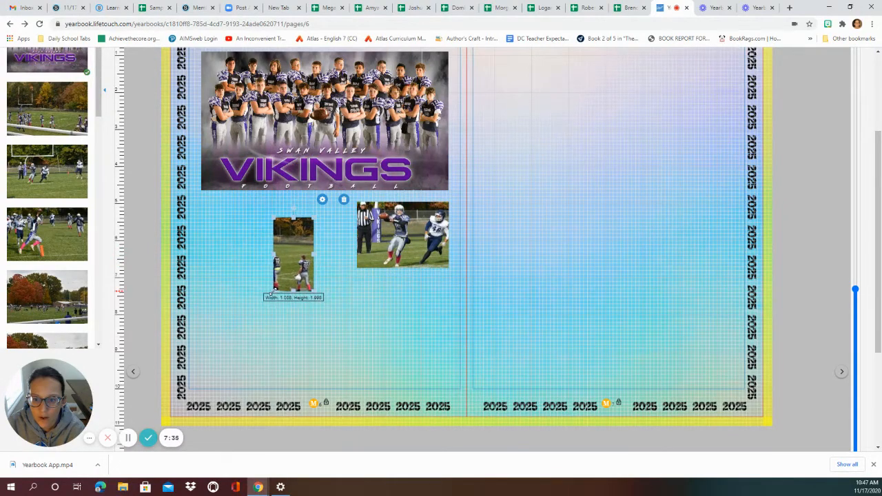
double_click(287, 266)
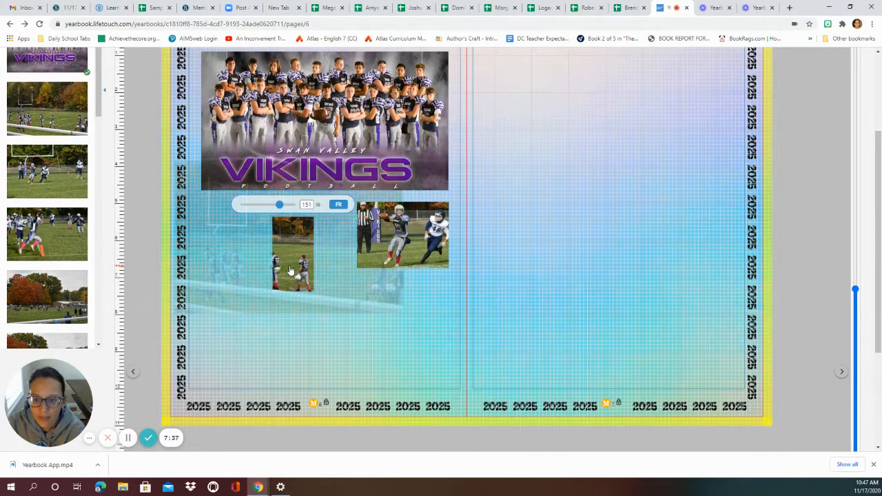
mouse_move(287, 266)
left_mouse_down()
mouse_move(296, 239)
mouse_move(299, 275)
left_mouse_up()
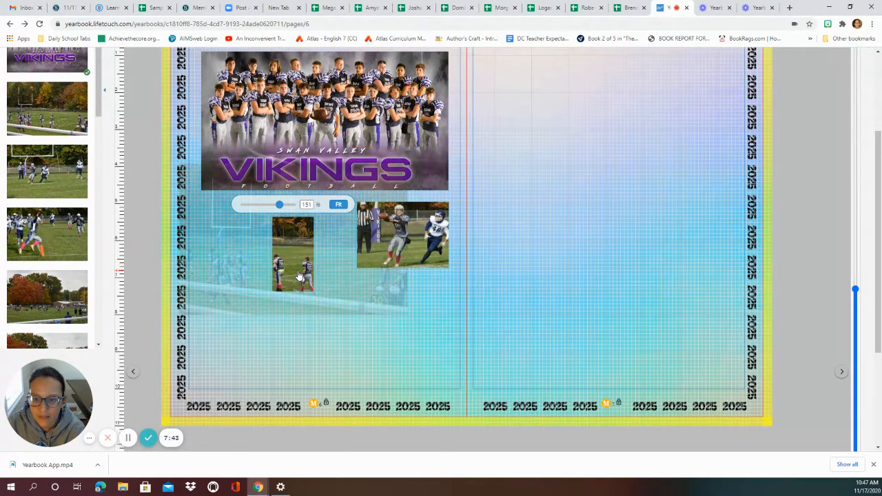
left_click(273, 350)
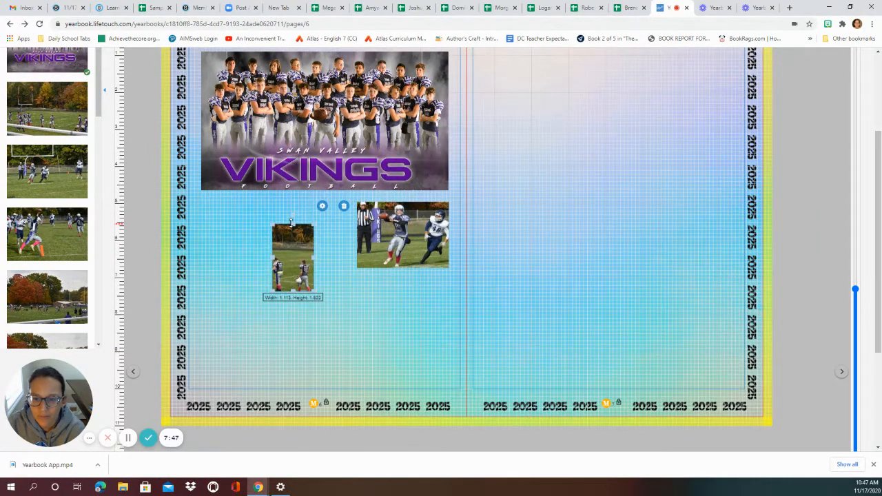
Try shortening the cropped photo's frame from its upper edge, and return it to its taller shape
left_click_drag(291, 222, 290, 219)
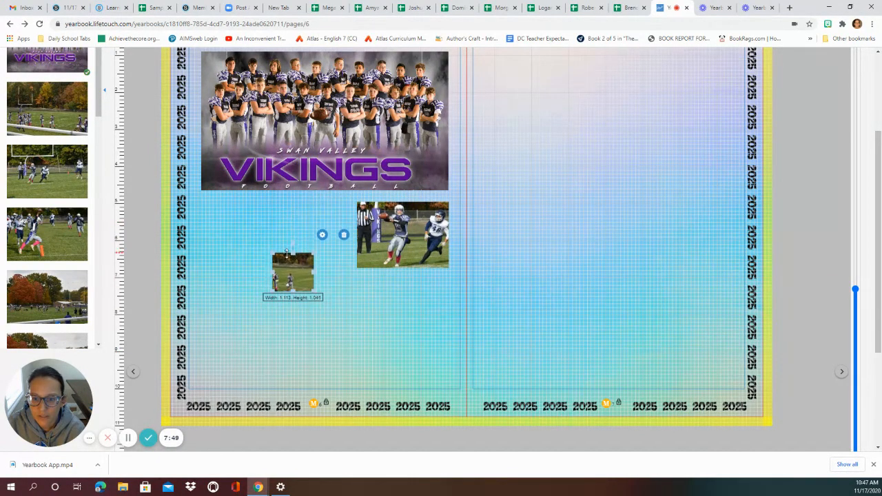
mouse_move(281, 222)
left_mouse_down()
mouse_move(279, 252)
mouse_move(274, 218)
left_mouse_up()
left_click_drag(283, 257, 283, 256)
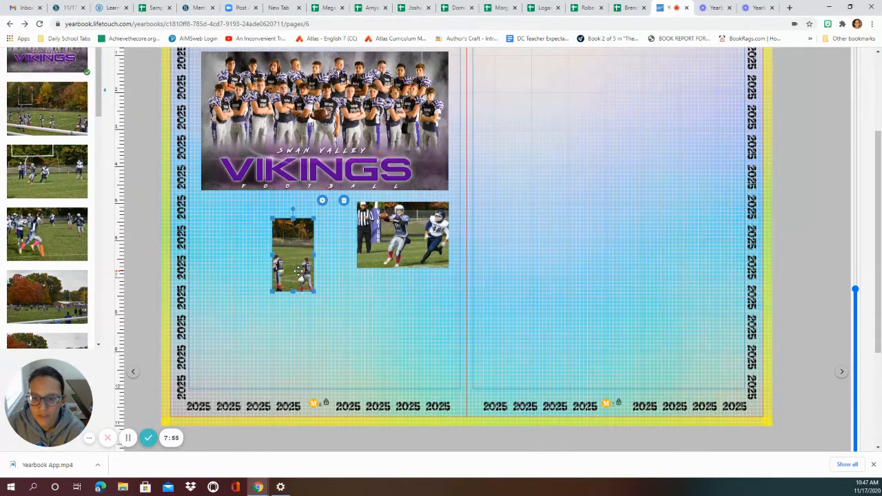
double_click(298, 270)
left_click(332, 352)
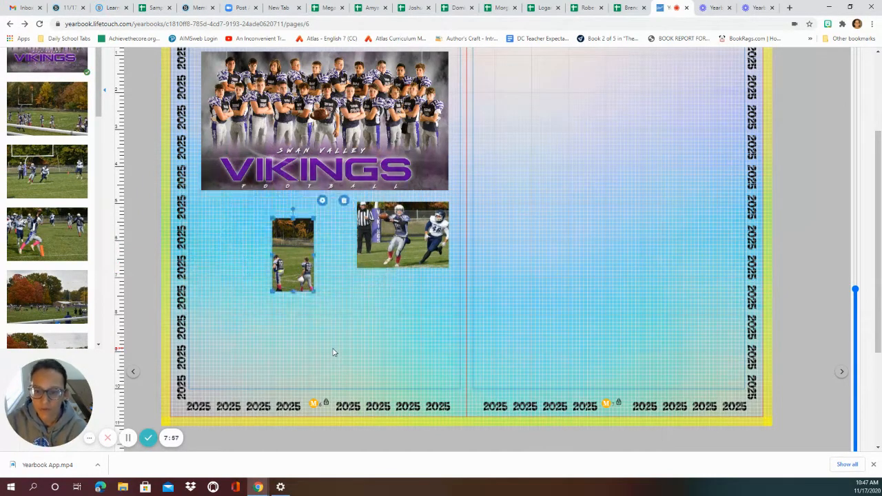
Leave the page builder and open the My Images library
scroll(372, 322, "up", 3)
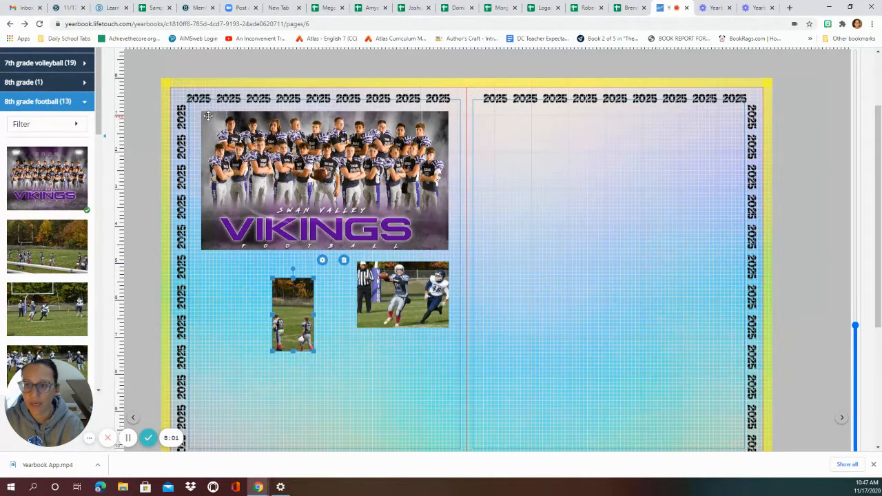
scroll(207, 116, "up", 3)
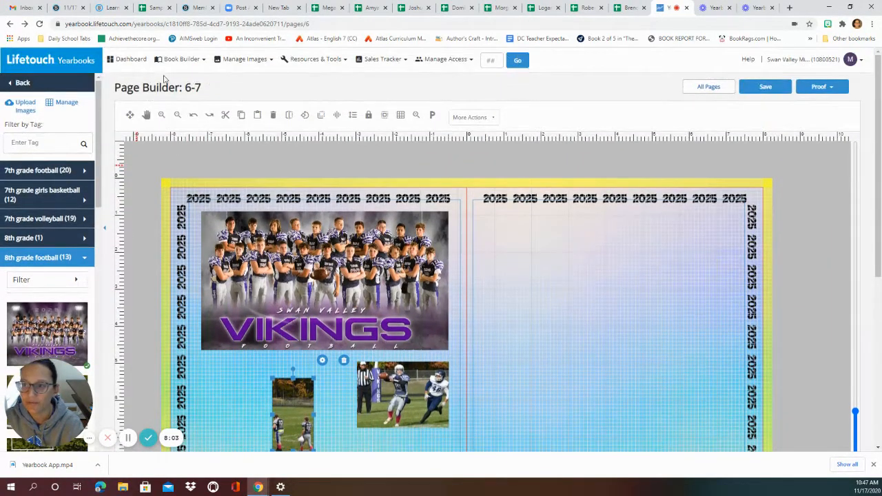
left_click(181, 59)
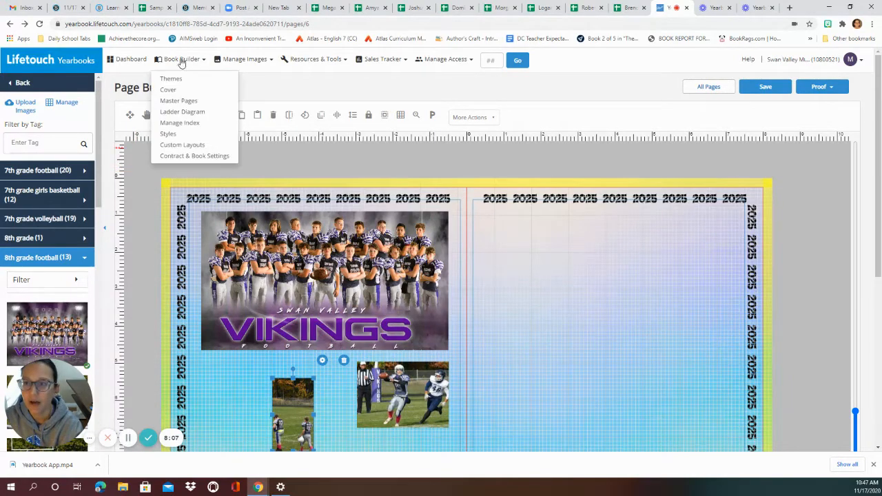
mouse_move(224, 71)
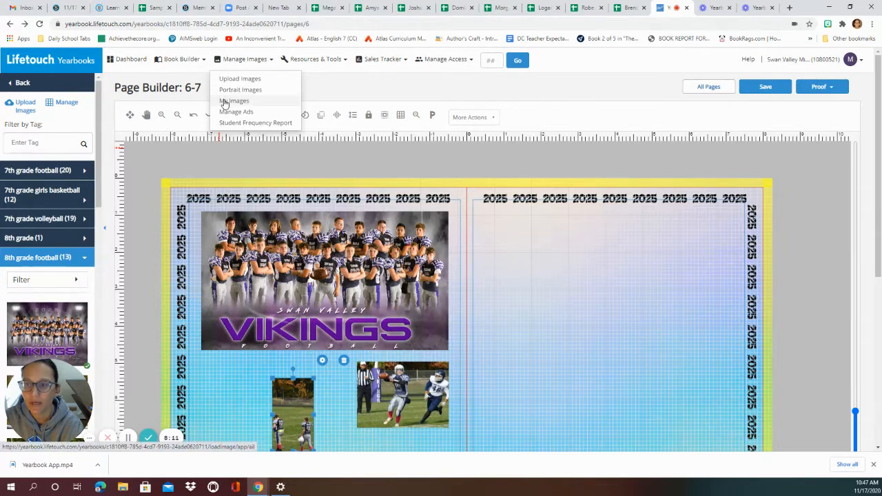
left_click(224, 102)
left_click(486, 85)
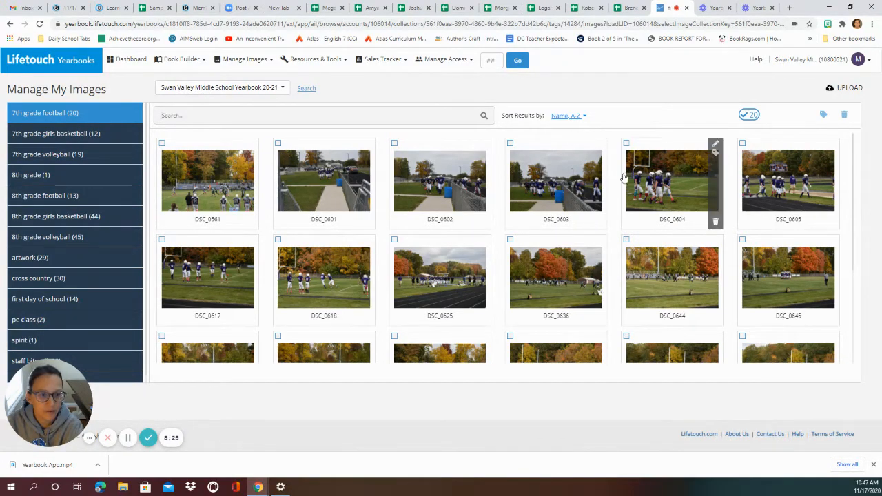
Find DSC_0697 among the 7th grade football photos and open it in the image editor
scroll(386, 227, "down", 2)
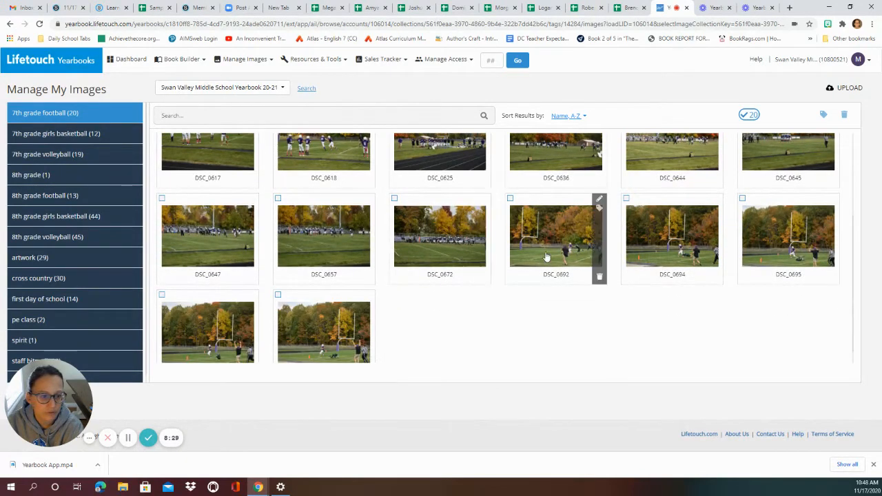
scroll(330, 324, "down", 1)
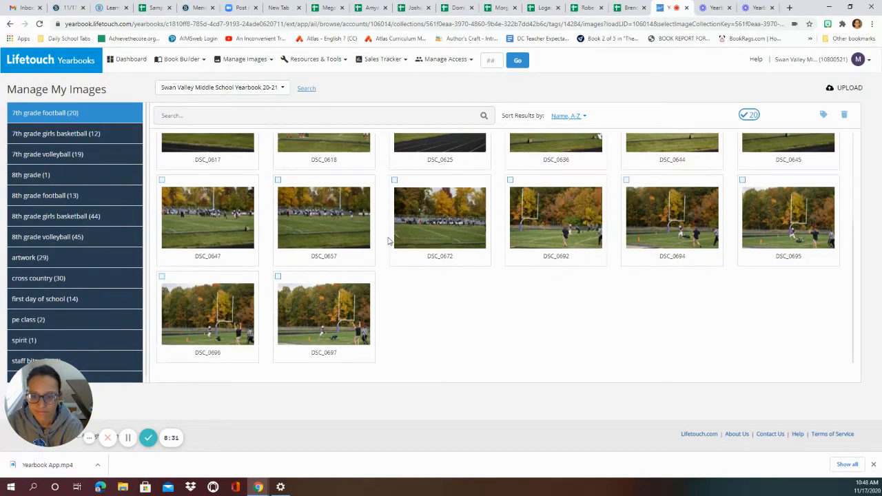
left_click(331, 323)
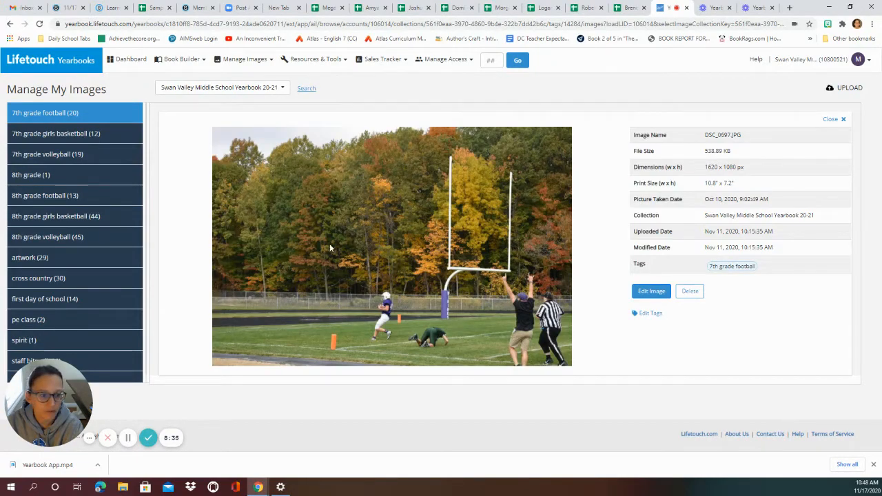
left_click(651, 290)
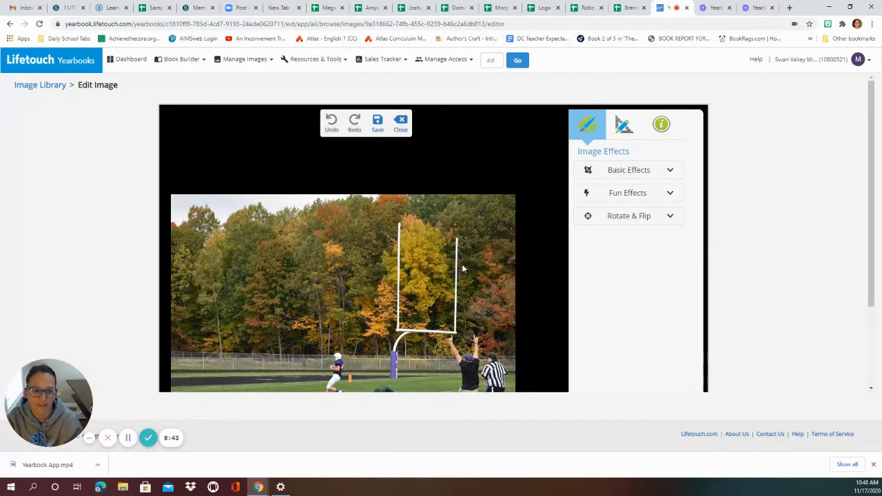
Examine the photo and the options offered under Basic Effects, Fun Effects, and Rotate & Flip
scroll(408, 243, "down", 2)
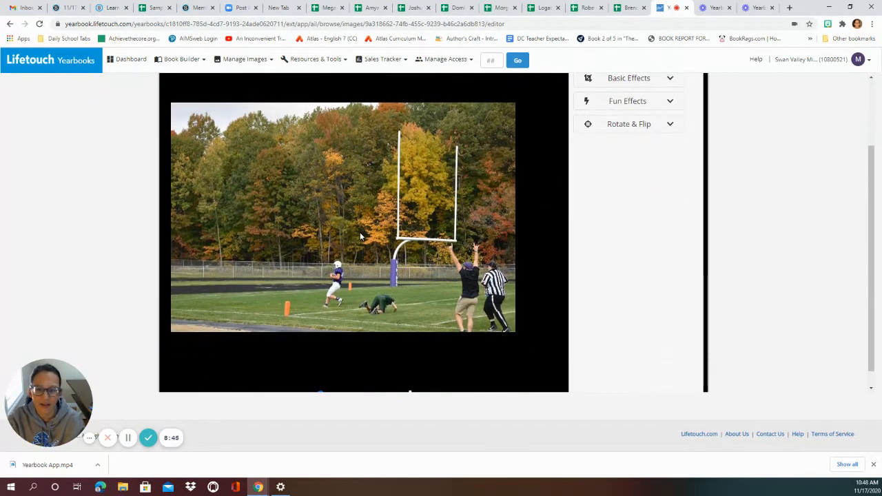
scroll(528, 197, "up", 1)
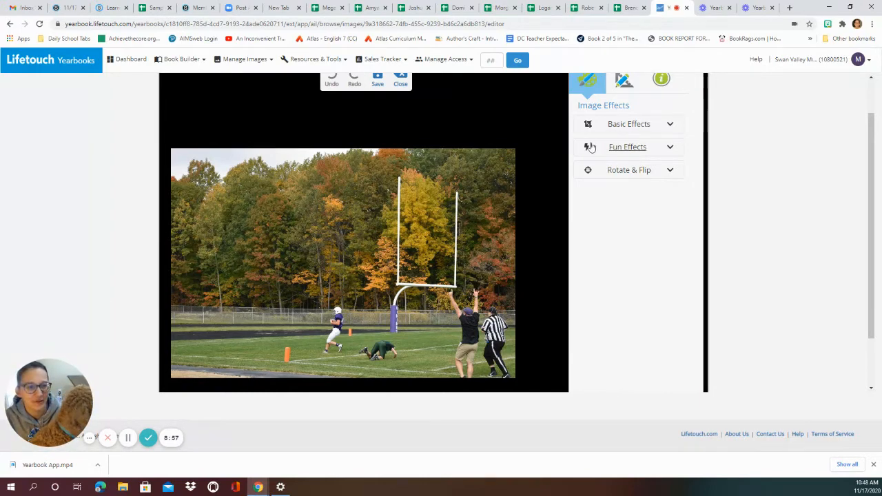
left_click(624, 124)
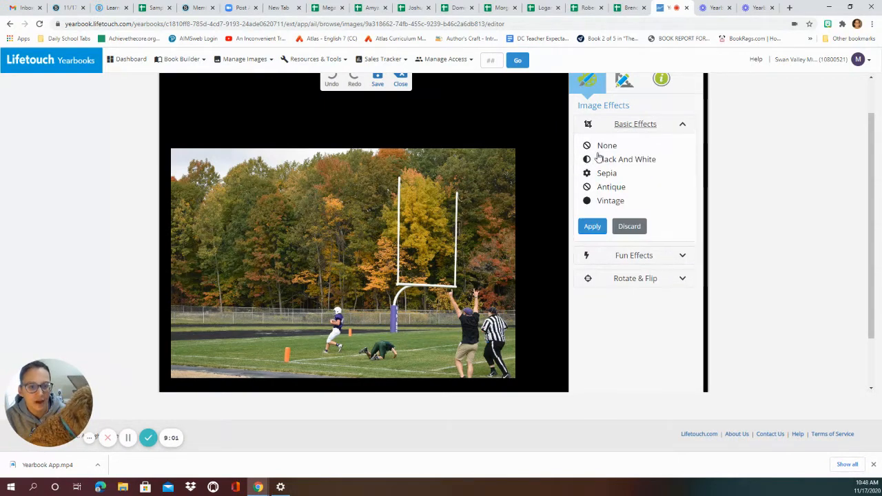
left_click(618, 255)
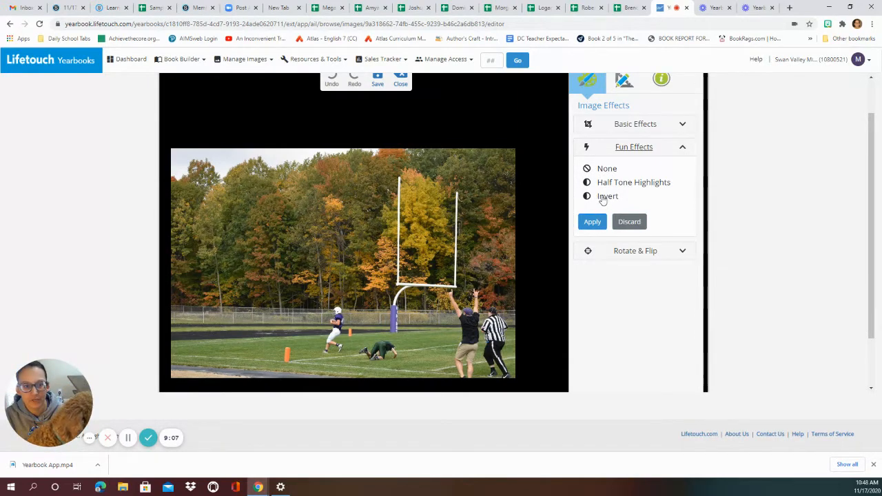
left_click(621, 251)
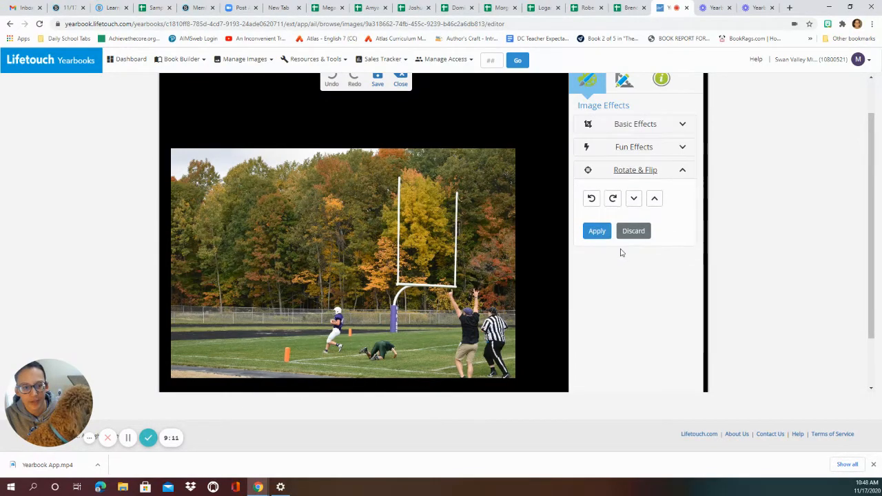
Rotate the photo counterclockwise through four quarter turns back to upright
left_click(592, 200)
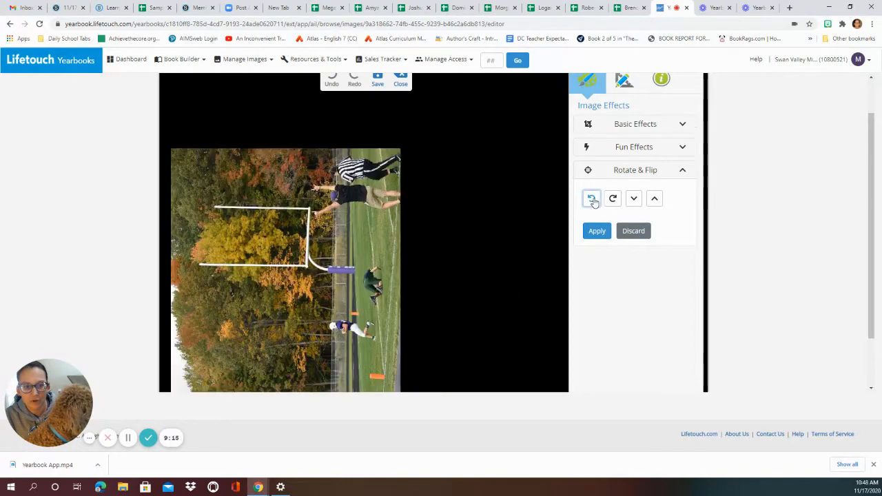
left_click(593, 200)
left_click(593, 200)
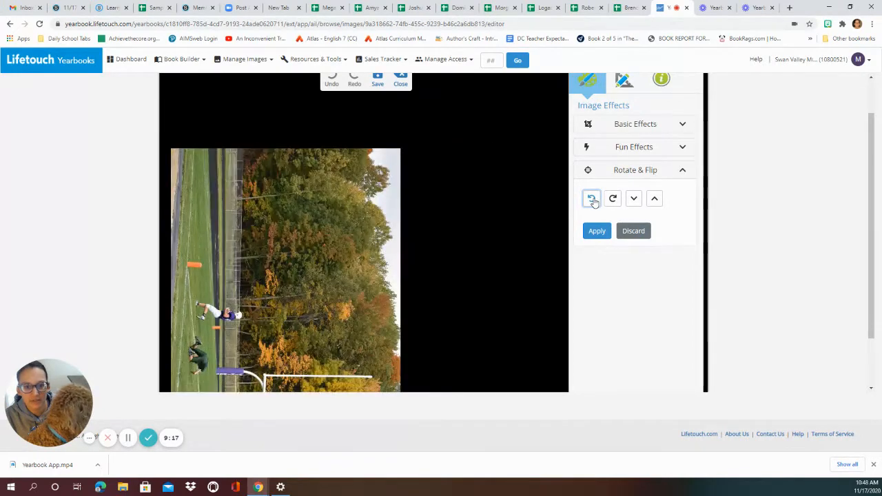
left_click(592, 200)
scroll(570, 228, "up", 2)
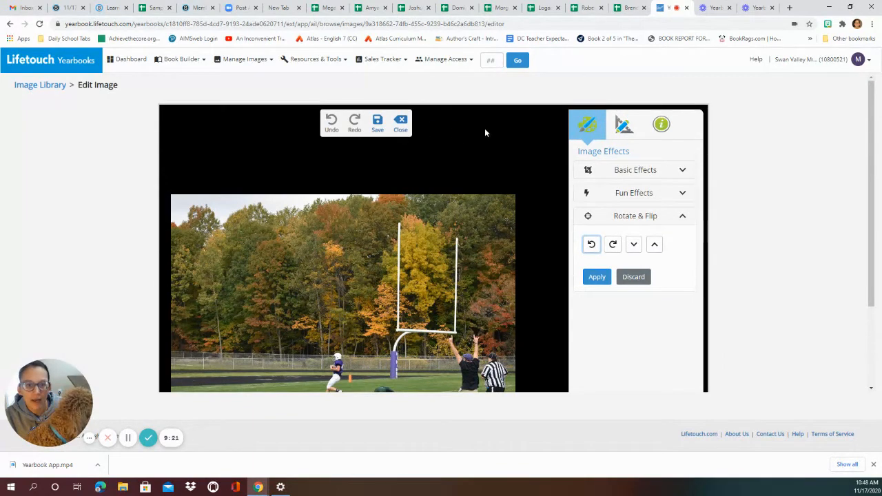
Discard the unapplied rotation changes and start a crop on the football photo with the Crop tool
left_click(624, 127)
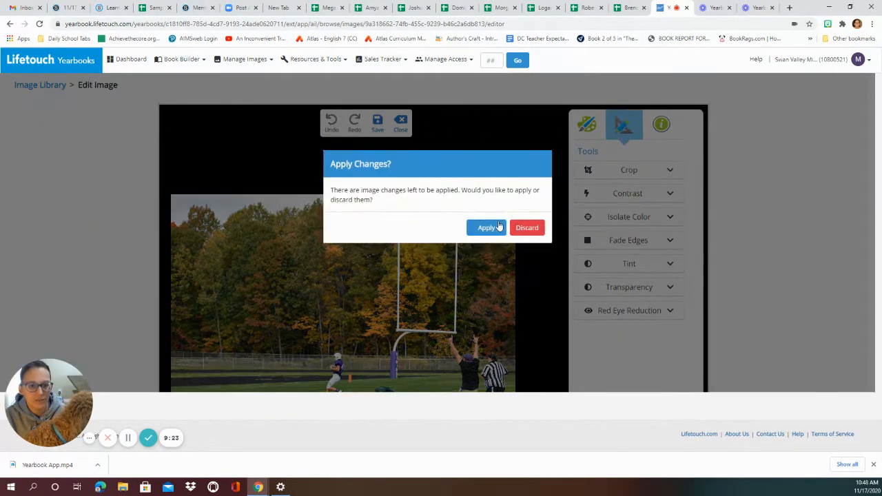
left_click(518, 228)
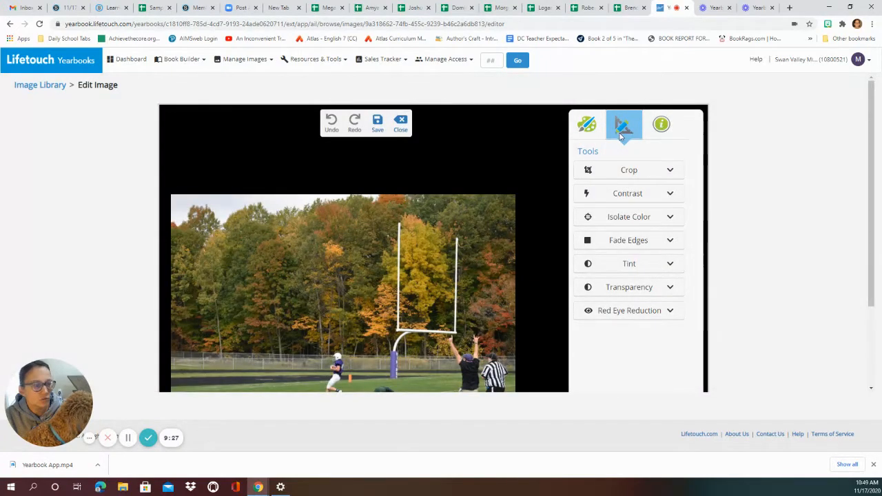
left_click(621, 175)
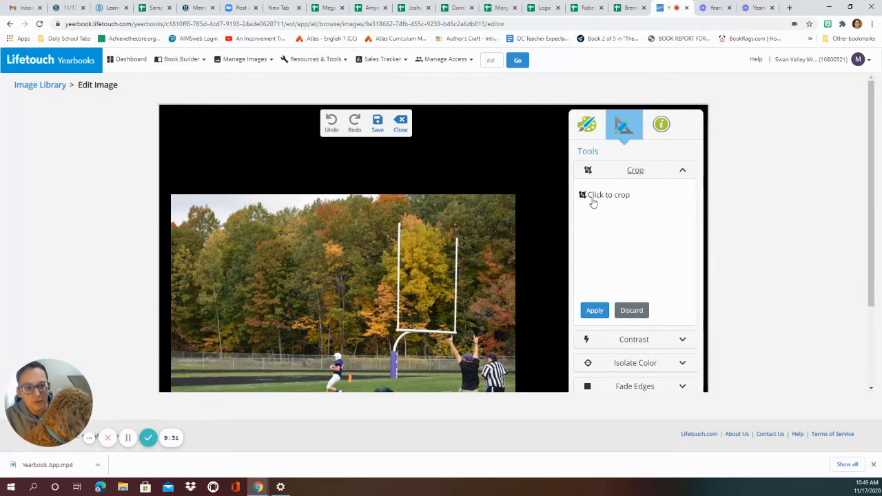
left_click(593, 199)
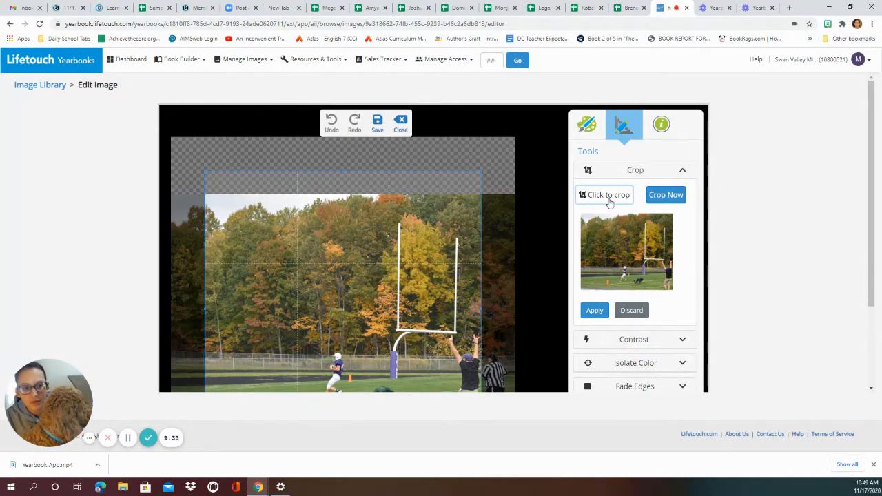
scroll(383, 211, "down", 1)
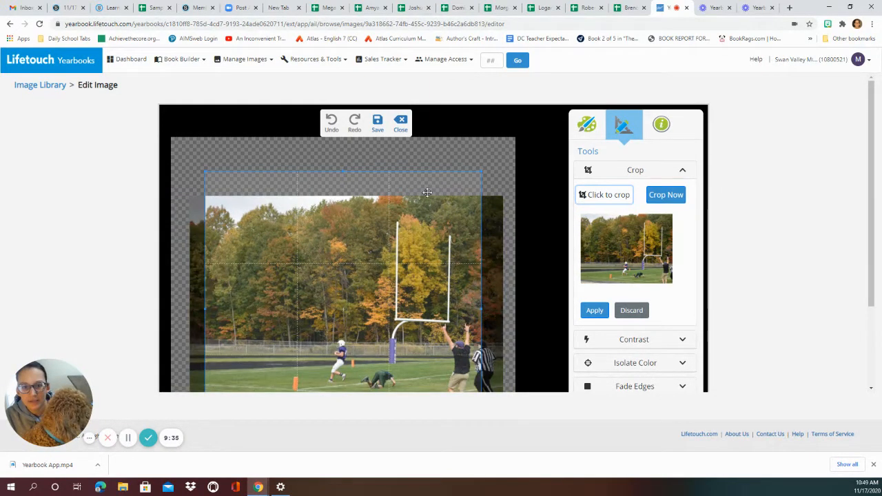
scroll(405, 212, "up", 2)
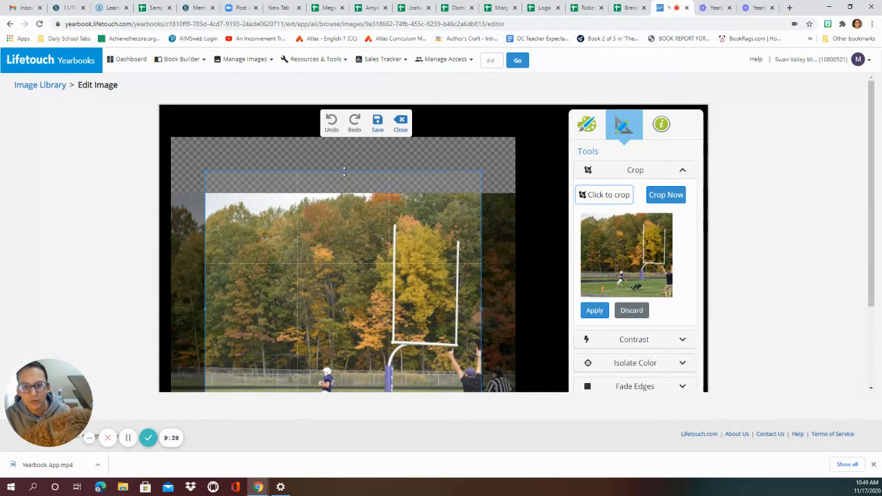
Fit the crop frame around the runner, fallen player, spectator and referee, excluding most of the trees and the field's left edge
left_click_drag(345, 172, 336, 324)
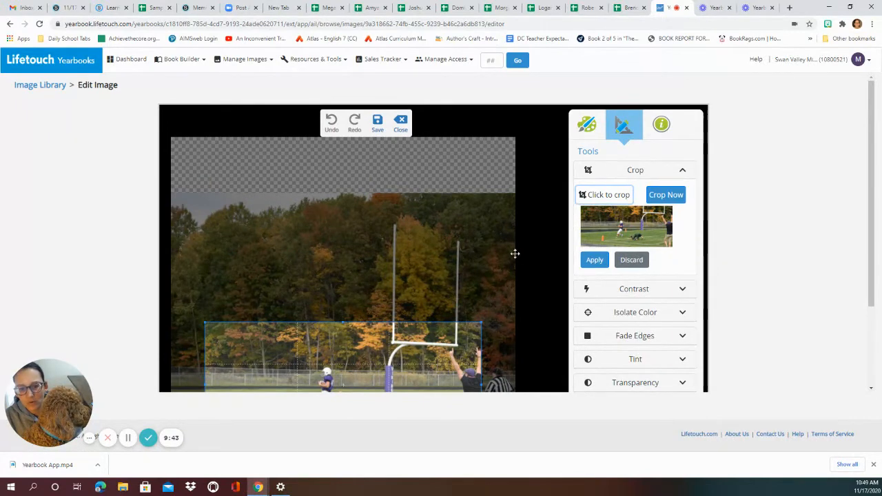
scroll(552, 256, "down", 3)
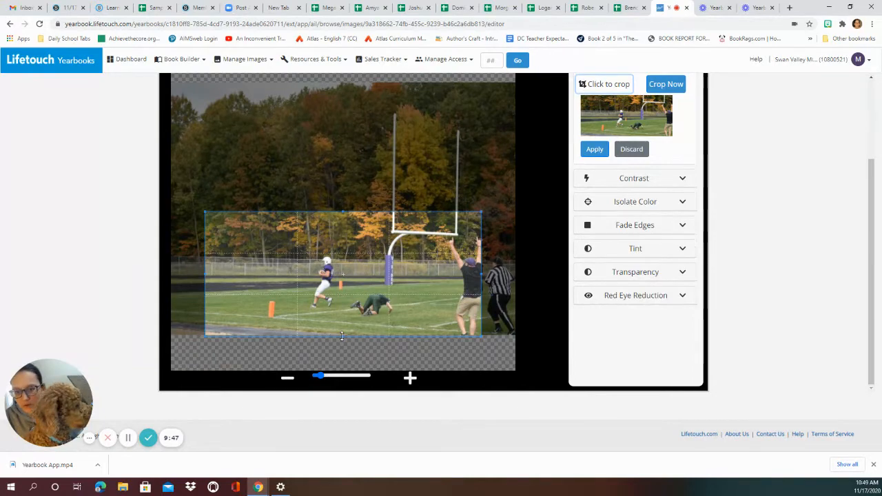
left_click_drag(344, 335, 344, 330)
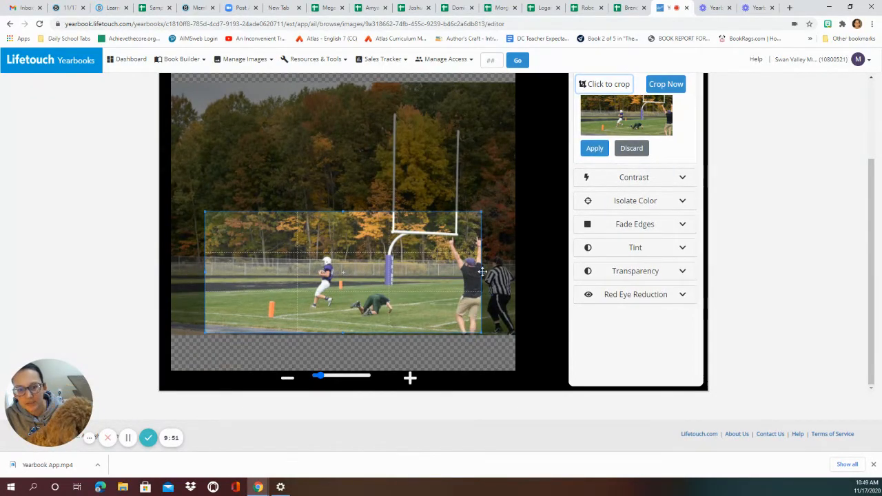
left_click_drag(481, 273, 515, 273)
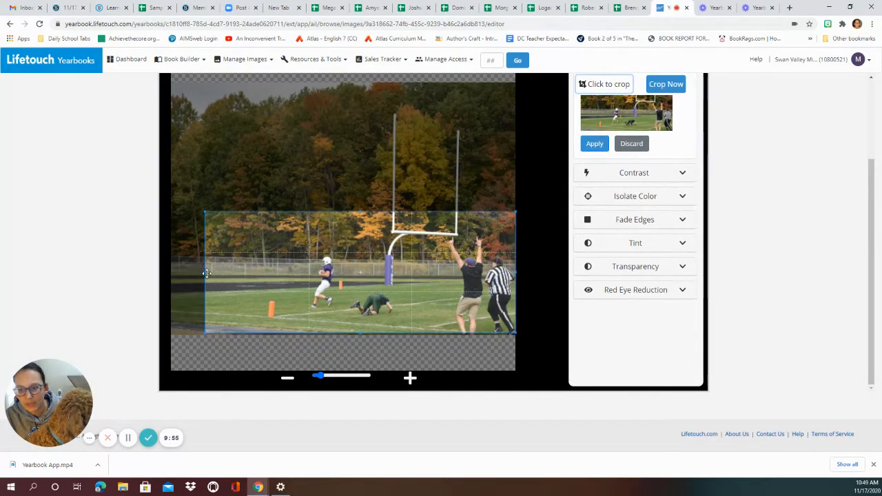
left_click_drag(206, 272, 254, 275)
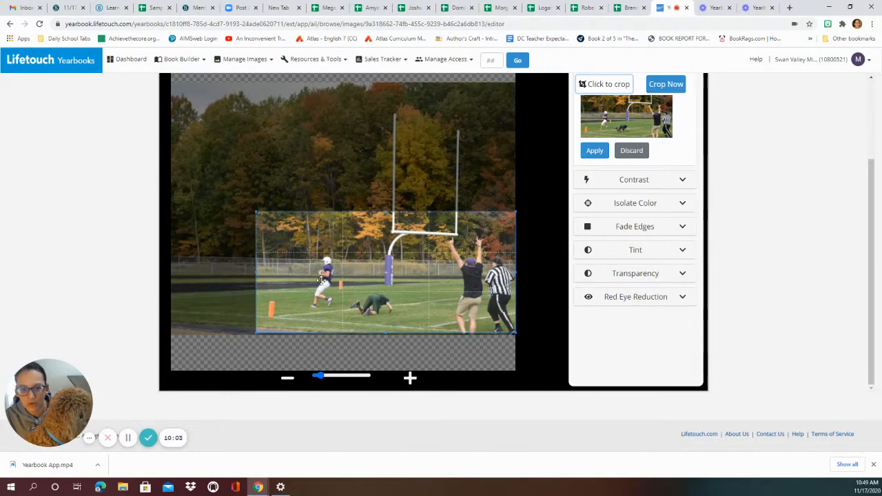
Crop the photo to the framed area and apply the change
left_click(589, 153)
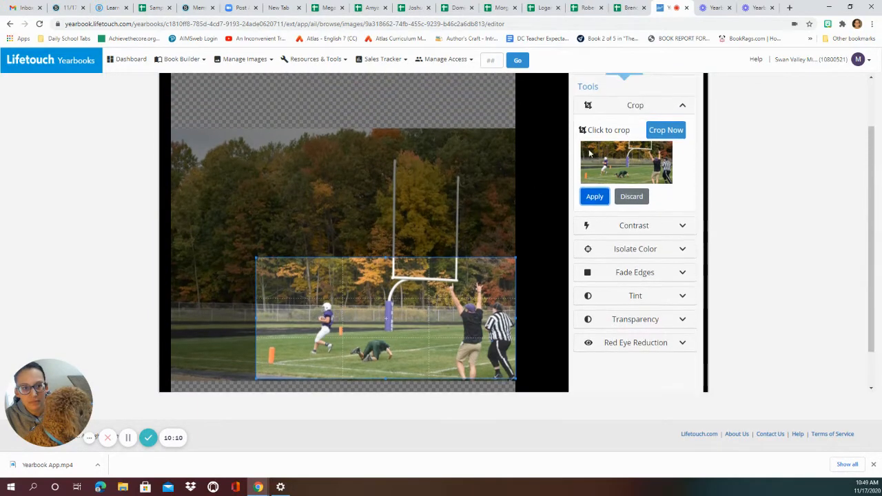
left_click(665, 129)
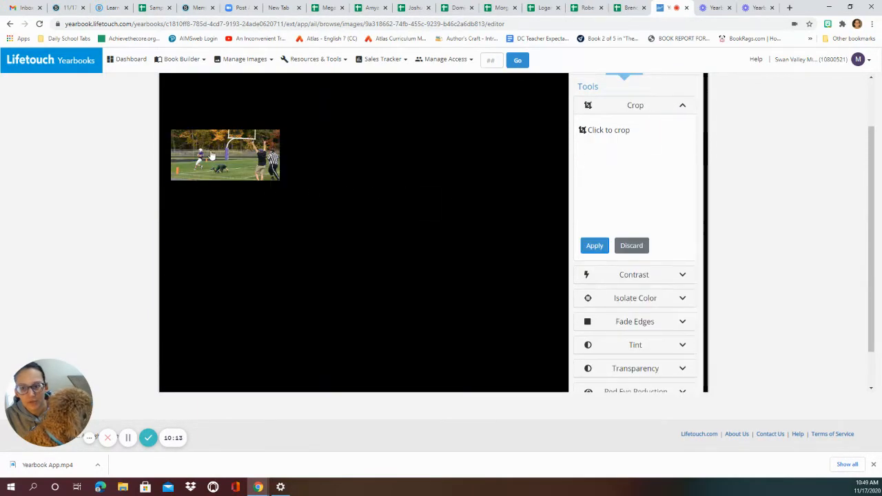
left_click(594, 246)
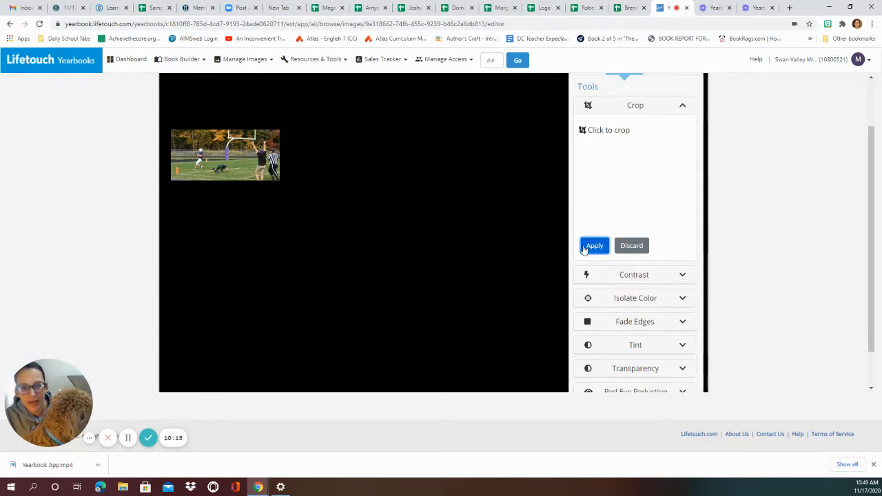
scroll(524, 203, "up", 1)
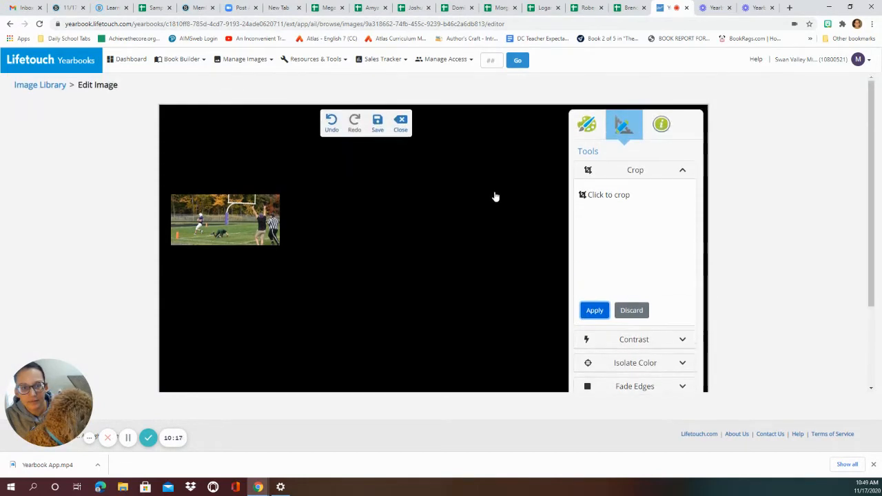
Examine the save options for the cropped photo, reapply the crop, and cancel without saving
left_click(379, 125)
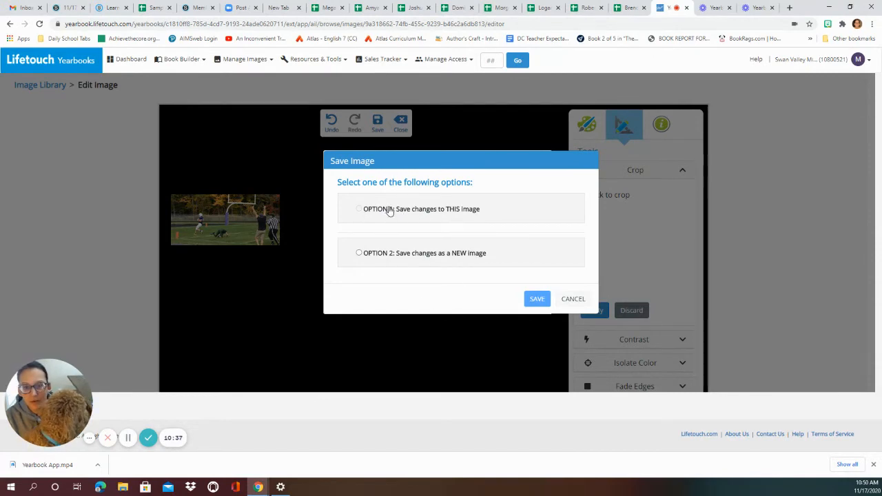
left_click(572, 300)
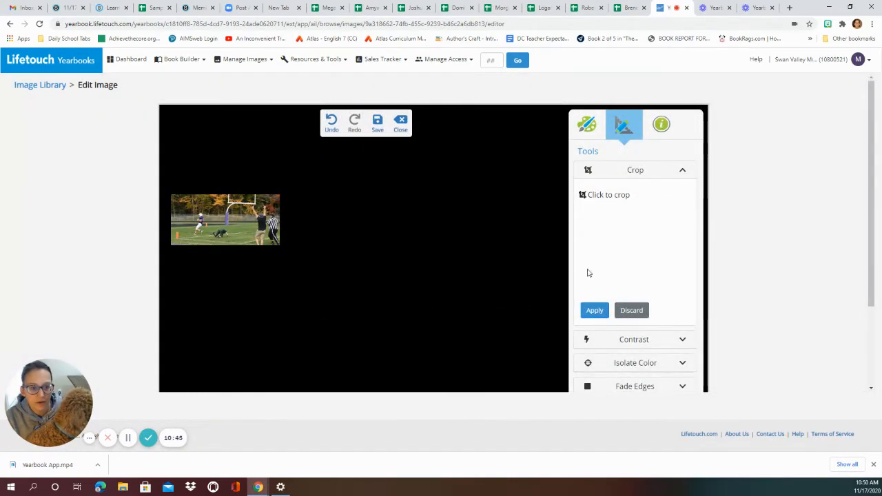
left_click(593, 312)
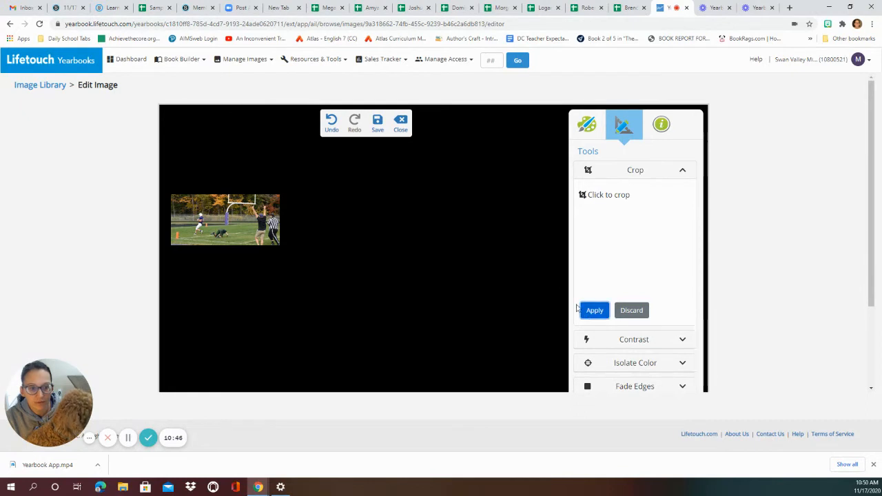
left_click(378, 124)
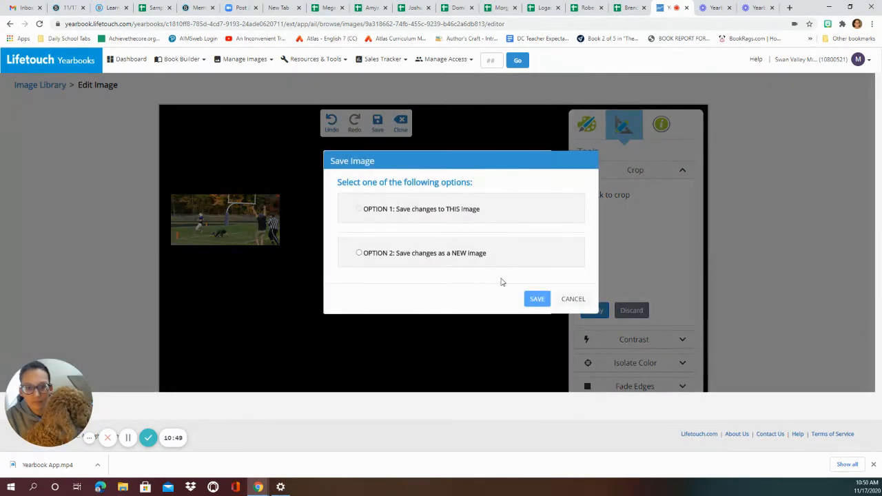
left_click(572, 299)
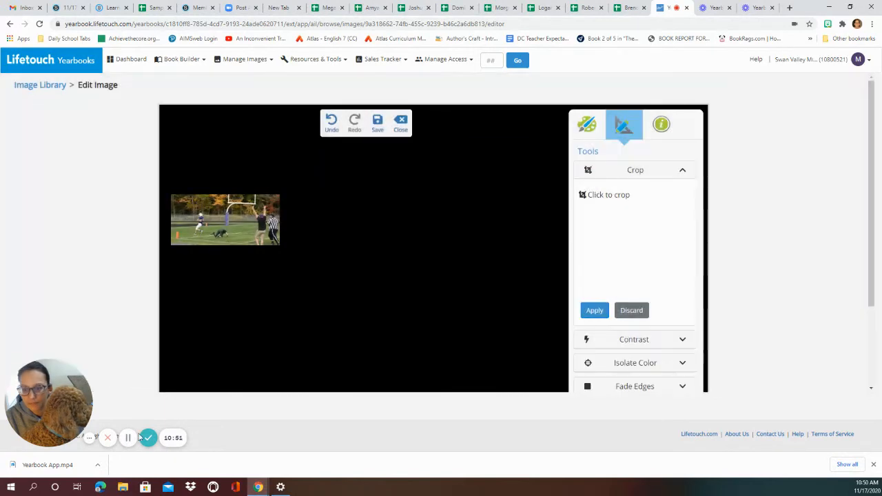
Close the image editor without saving the cropped photo and return to the 7th grade football images
left_click(402, 122)
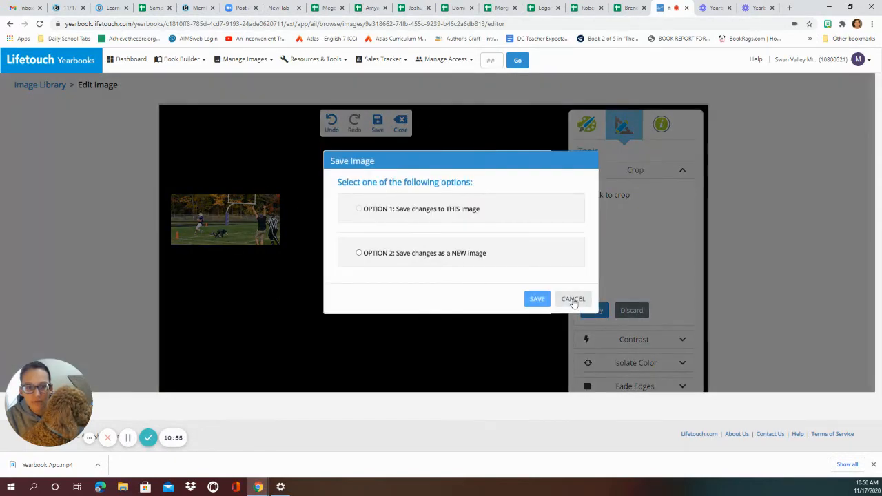
left_click(572, 299)
left_click(485, 84)
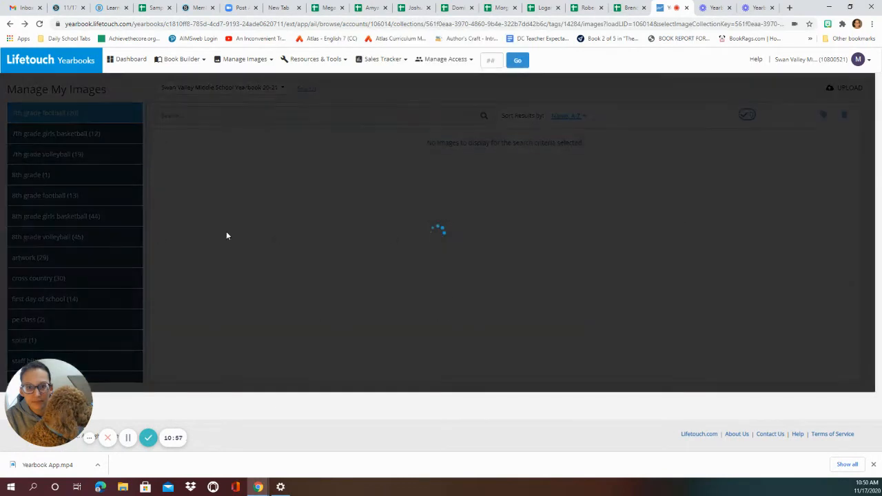